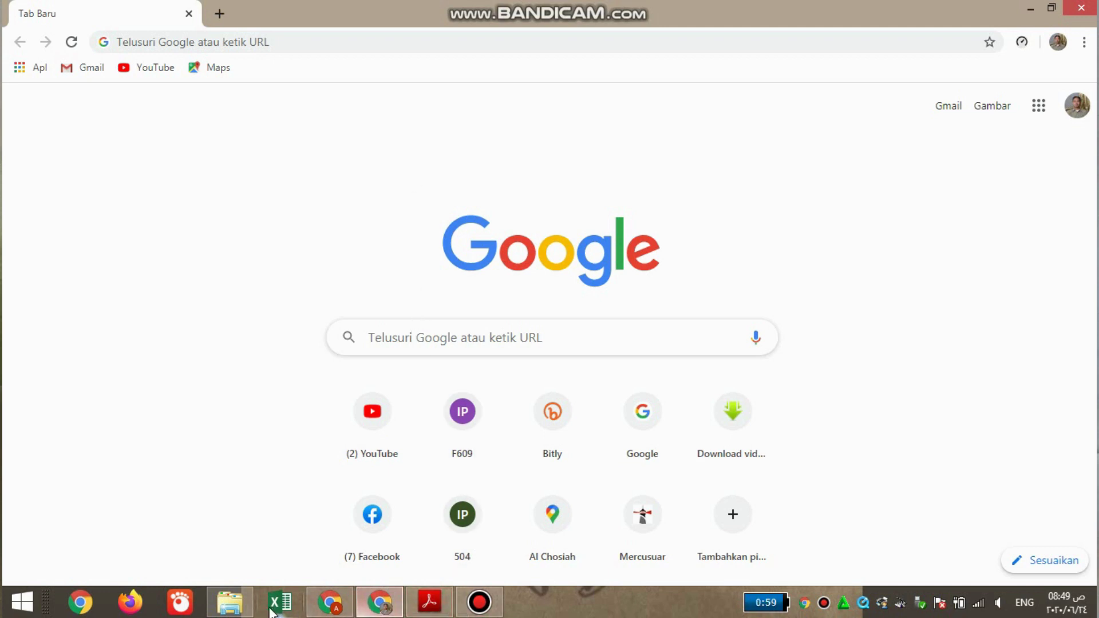
- Open the volume 1 Arabic grammar PDF from the File pdf folder in Acrobat Reader
{"action": "left_click", "coordinate": [229, 602]}
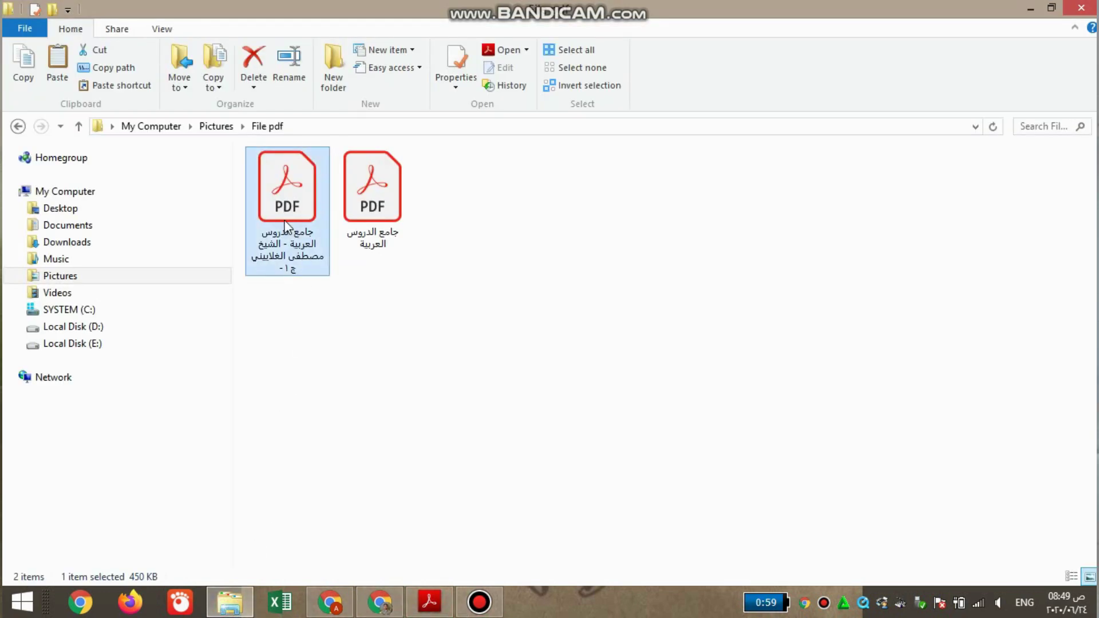
{"action": "double_click", "coordinate": [302, 234]}
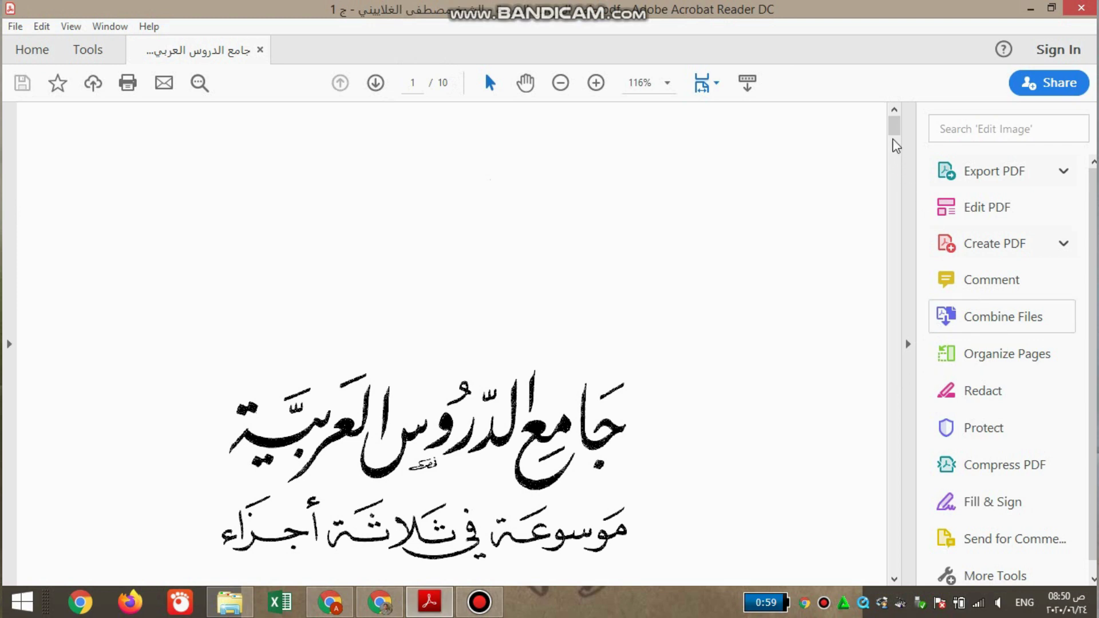
{"action": "mouse_move", "coordinate": [894, 129]}
{"action": "left_mouse_down"}
{"action": "mouse_move", "coordinate": [889, 214]}
{"action": "mouse_move", "coordinate": [903, 275]}
{"action": "mouse_move", "coordinate": [894, 121]}
{"action": "left_mouse_up"}
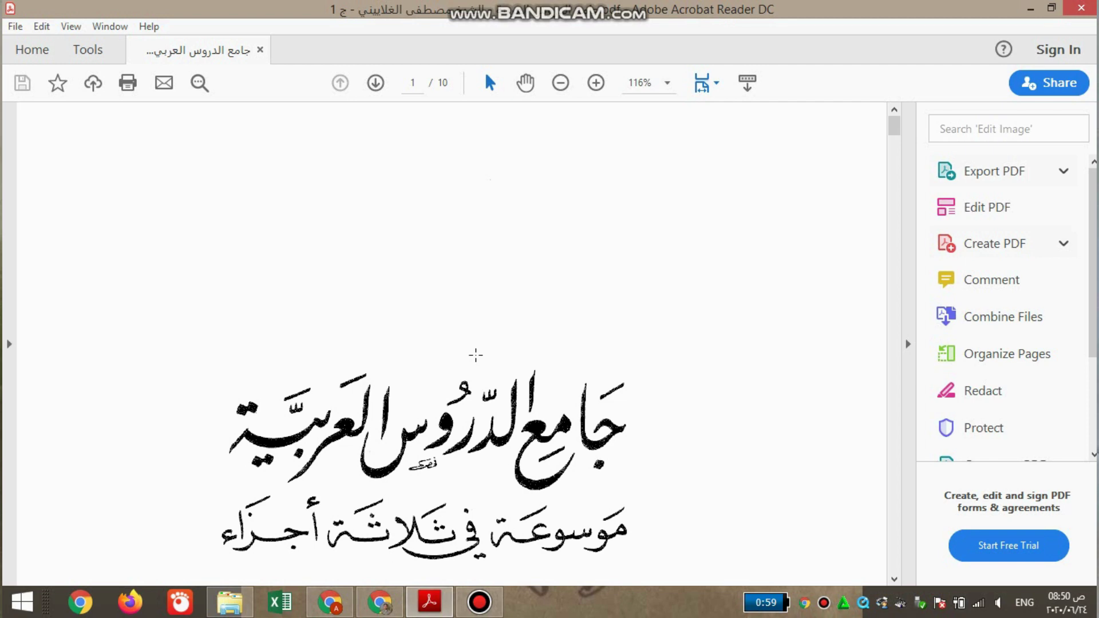
- Close Acrobat, search Google for online2pdf, and go to the Online2PDF.com result
{"action": "left_click", "coordinate": [1086, 10]}
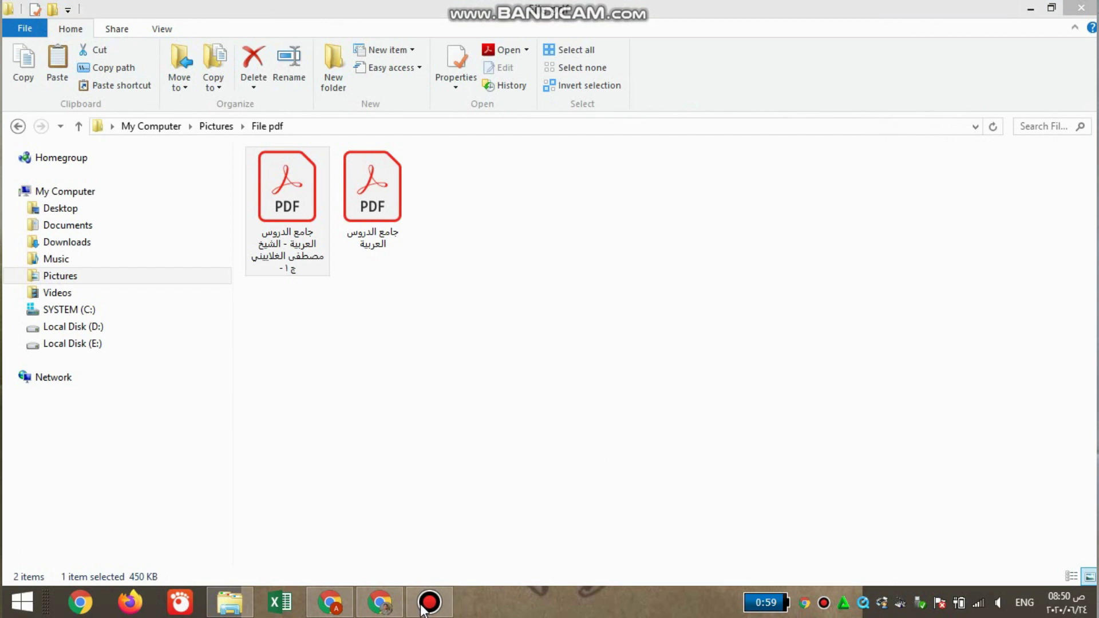
{"action": "left_click", "coordinate": [383, 604]}
{"action": "left_click", "coordinate": [451, 340]}
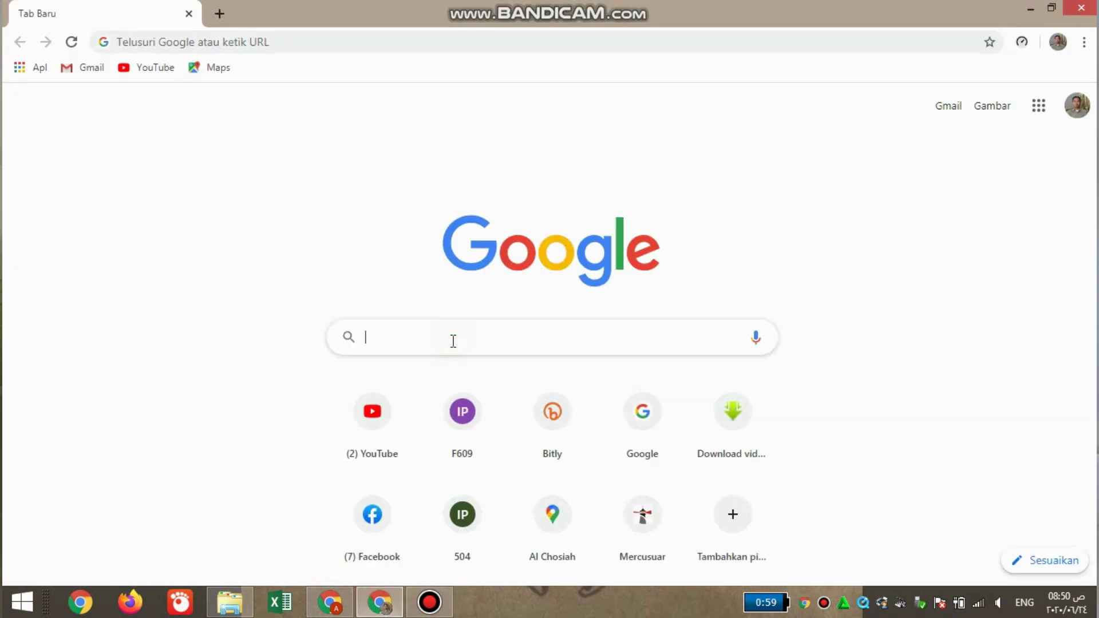
{"action": "type", "text": "online2pdf"}
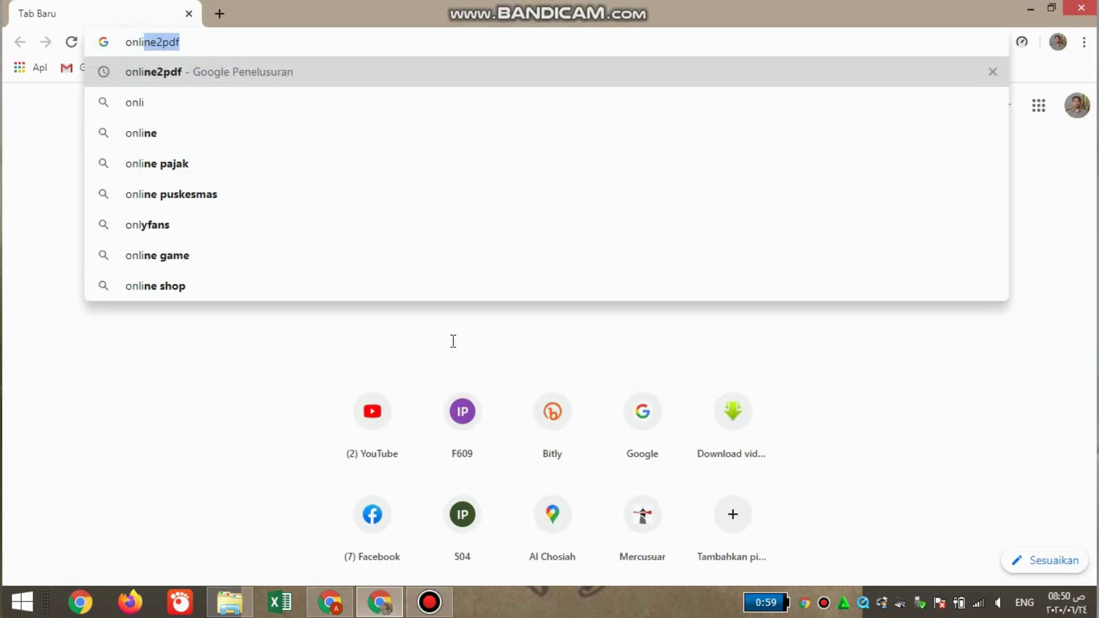
{"action": "left_click", "coordinate": [170, 76]}
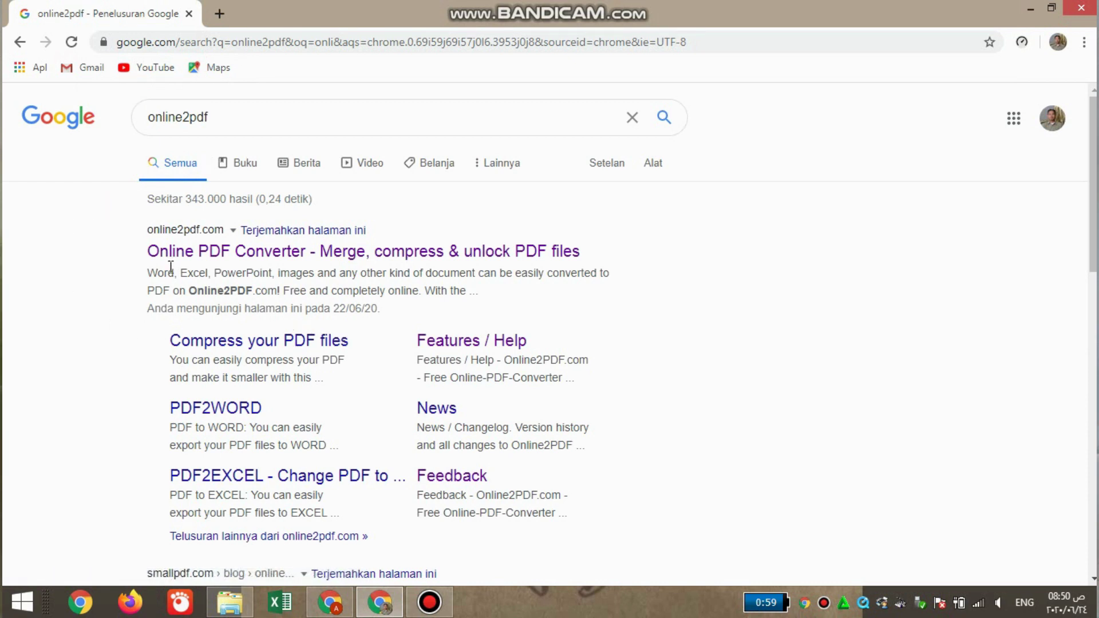
{"action": "left_click", "coordinate": [180, 251]}
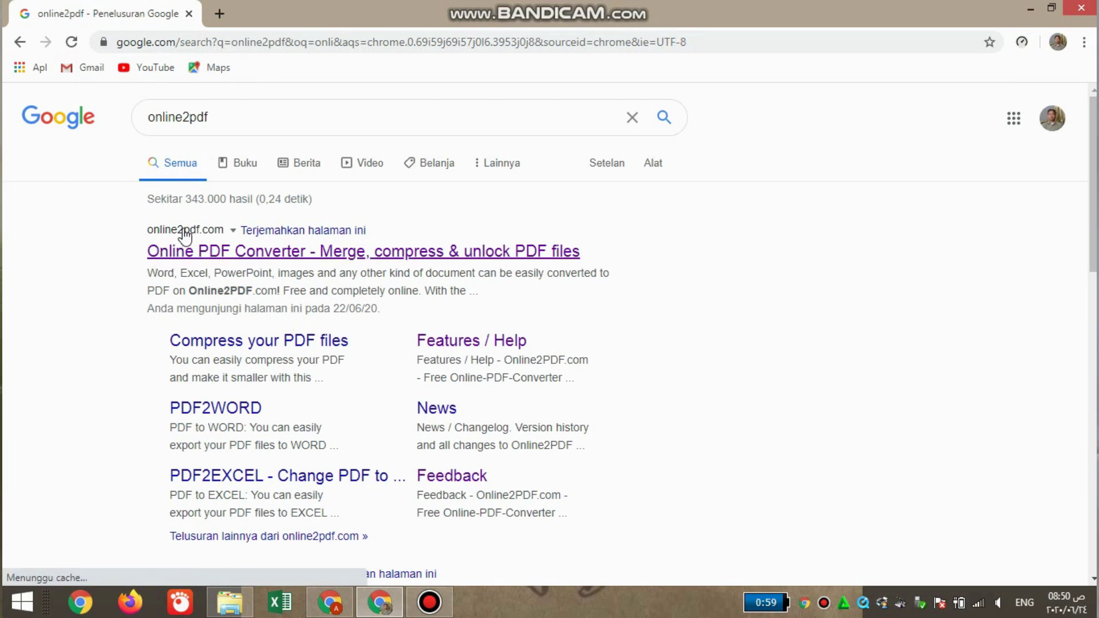
- Upload the volume 1 Arabic grammar PDF from the File pdf folder to Online2PDF
{"action": "left_click", "coordinate": [184, 230]}
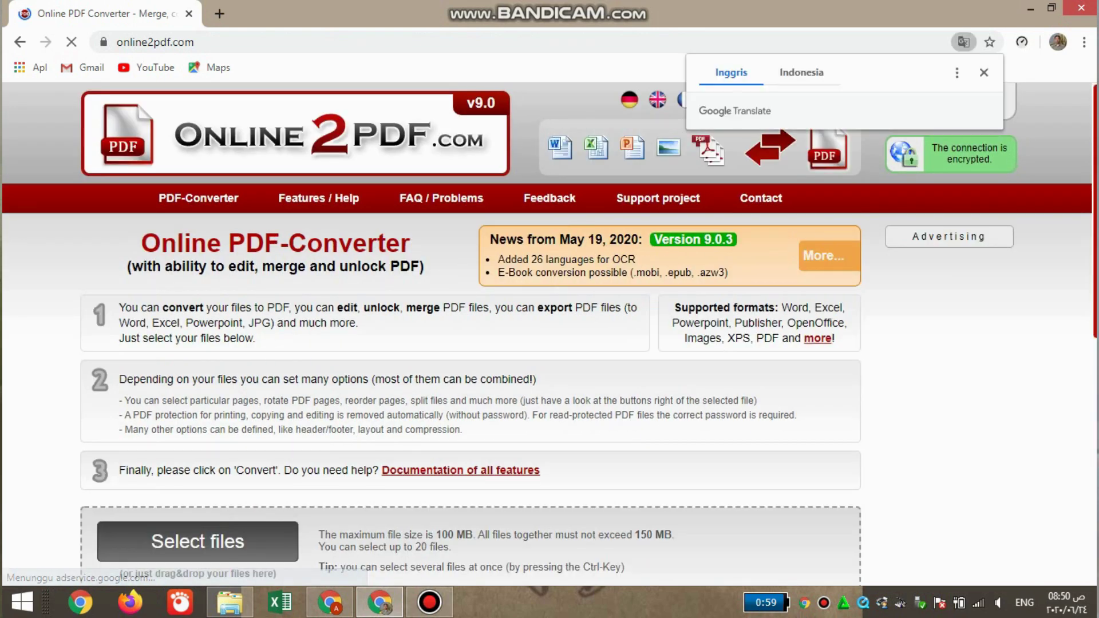
{"action": "scroll", "coordinate": [184, 232], "scroll_direction": "down", "scroll_amount": 2}
{"action": "scroll", "coordinate": [185, 232], "scroll_direction": "down", "scroll_amount": 2}
{"action": "scroll", "coordinate": [225, 316], "scroll_direction": "down", "scroll_amount": 2}
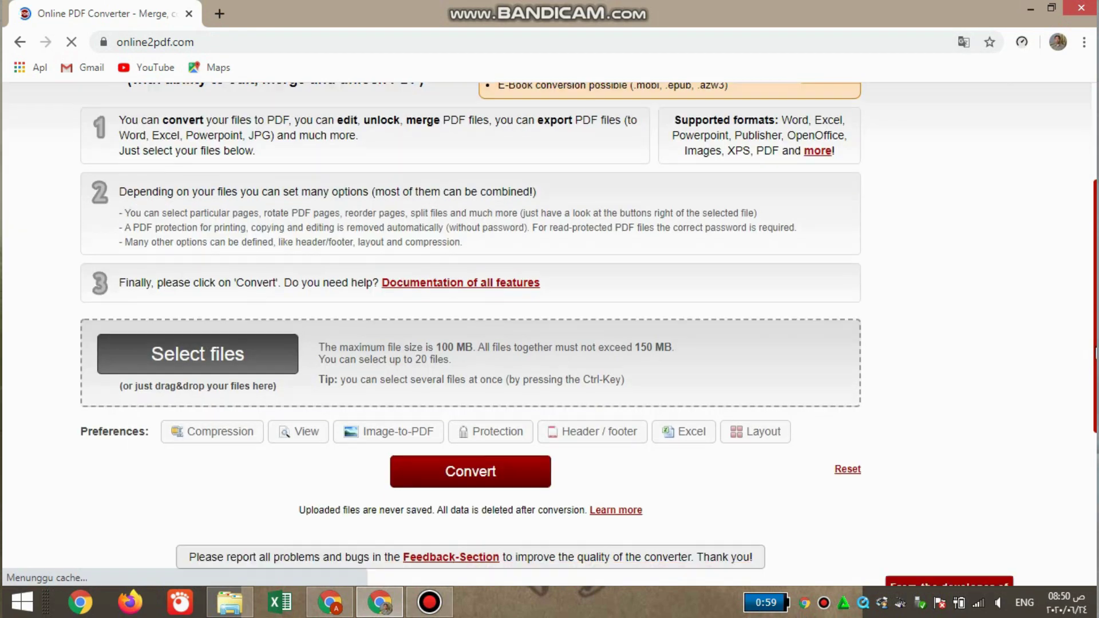
{"action": "scroll", "coordinate": [225, 315], "scroll_direction": "down", "scroll_amount": 1}
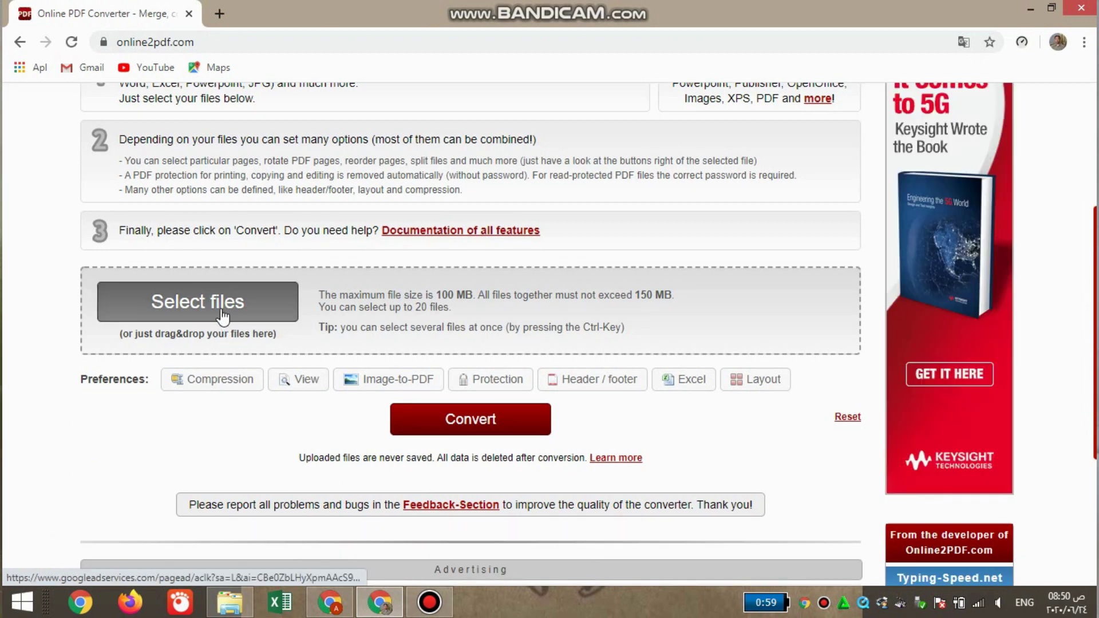
{"action": "left_click", "coordinate": [221, 309]}
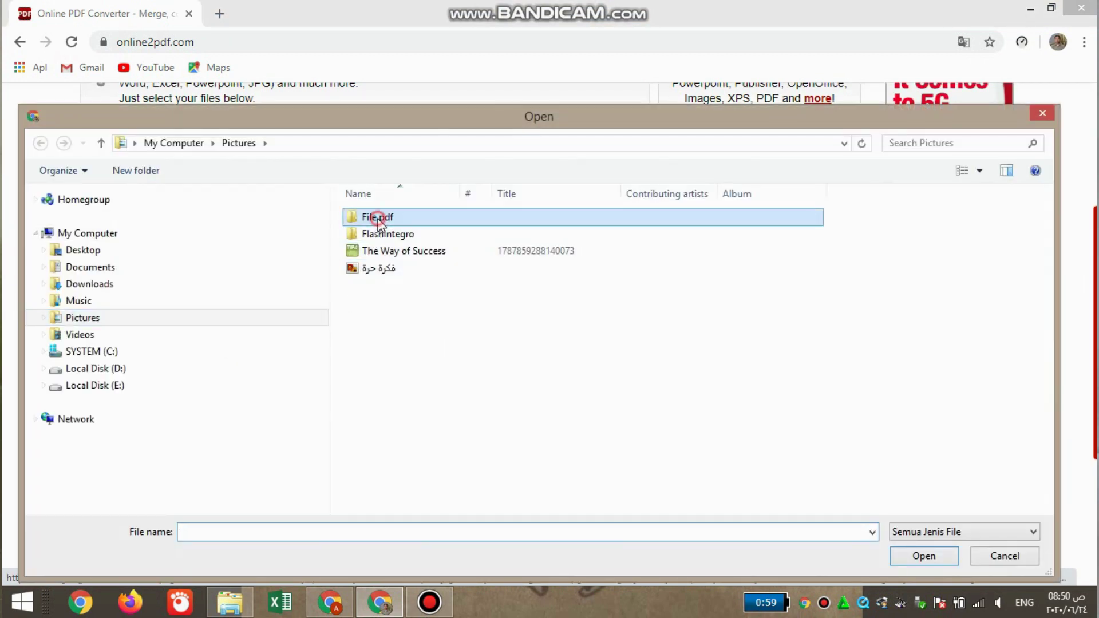
{"action": "double_click", "coordinate": [377, 216]}
{"action": "double_click", "coordinate": [384, 249]}
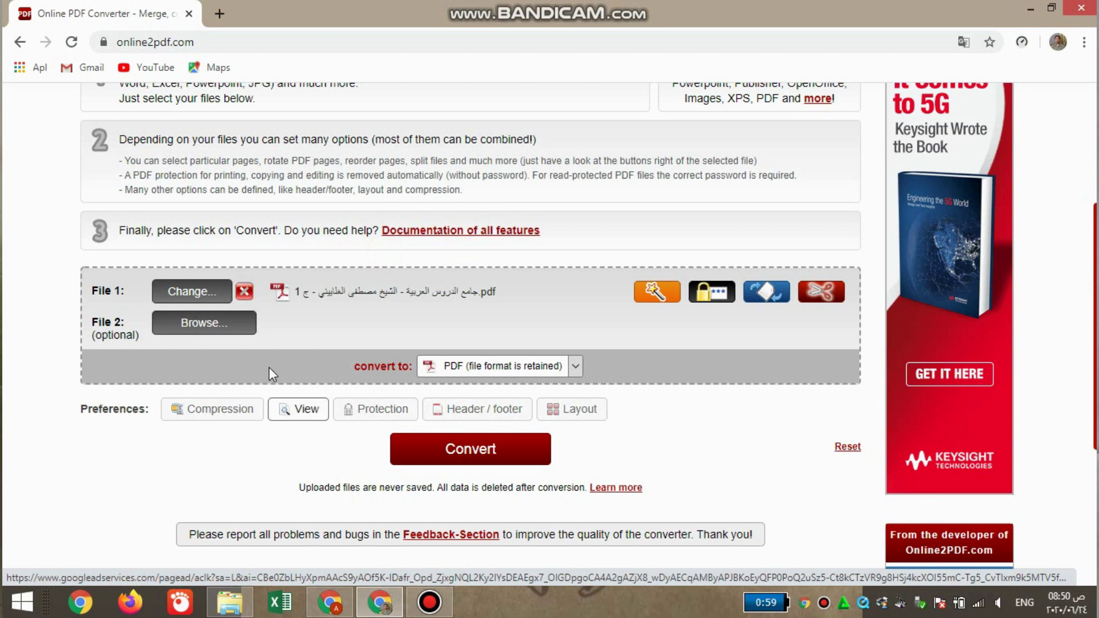
{"action": "scroll", "coordinate": [367, 346], "scroll_direction": "down", "scroll_amount": 3}
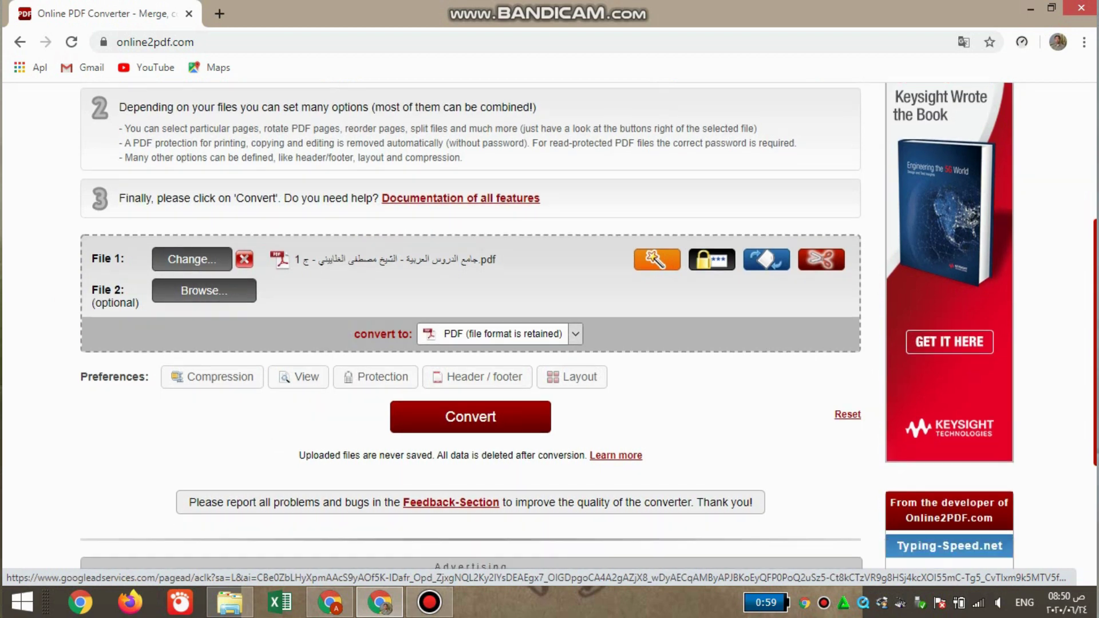
{"action": "scroll", "coordinate": [367, 346], "scroll_direction": "down", "scroll_amount": 3}
{"action": "scroll", "coordinate": [472, 345], "scroll_direction": "down", "scroll_amount": 2}
{"action": "scroll", "coordinate": [471, 344], "scroll_direction": "up", "scroll_amount": 4}
{"action": "scroll", "coordinate": [471, 344], "scroll_direction": "up", "scroll_amount": 1}
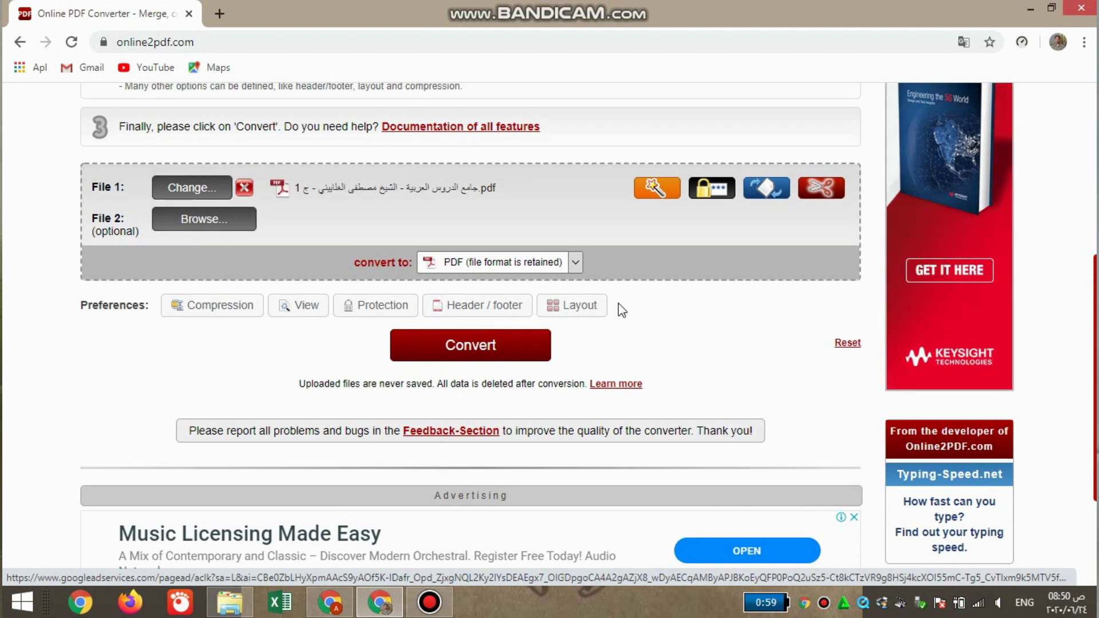
- Convert the PDF to JPG Image files (*.jpg) and download Files_Online2PDF.zip
{"action": "left_click", "coordinate": [576, 262]}
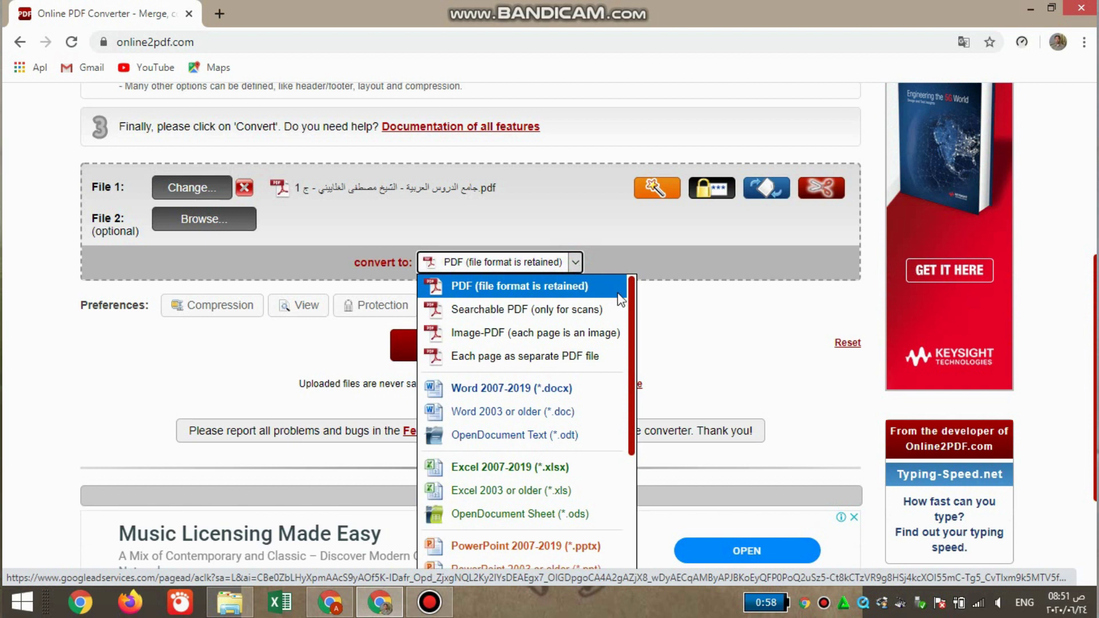
{"action": "left_click_drag", "start_coordinate": [633, 322], "coordinate": [622, 469]}
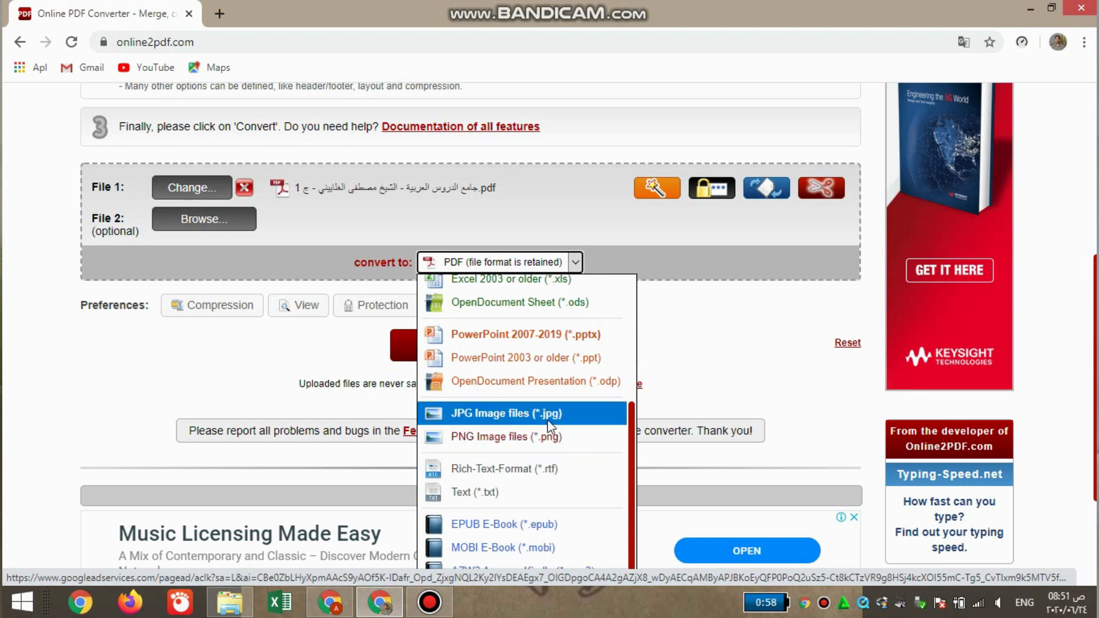
{"action": "left_click", "coordinate": [493, 415]}
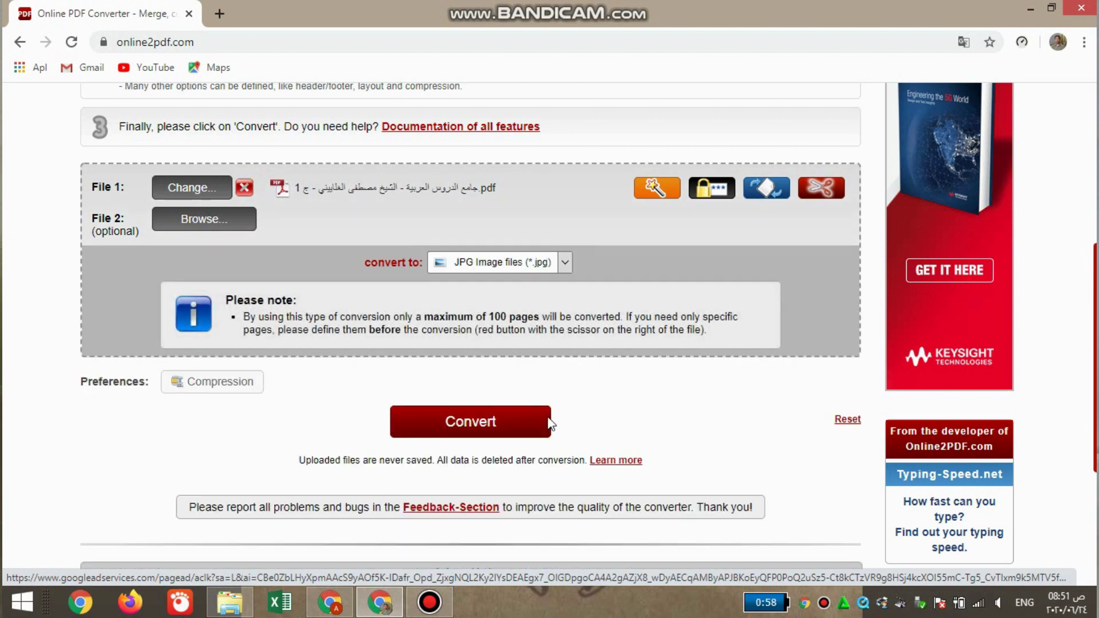
{"action": "left_click", "coordinate": [467, 423]}
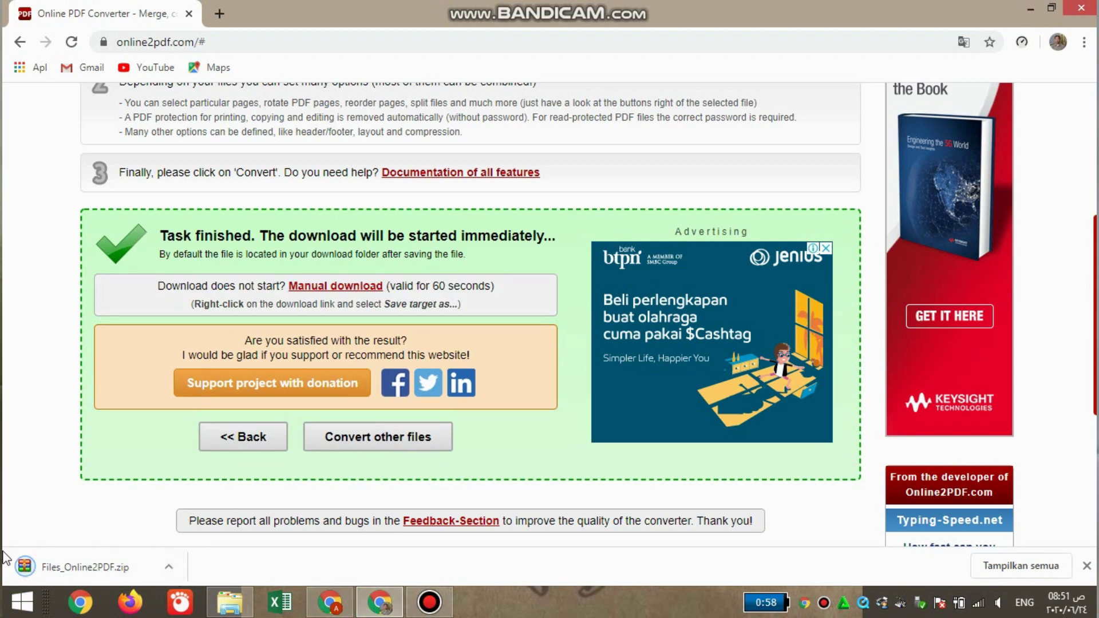
- Locate the downloaded Files_Online2PDF.zip, move it into File pdf, and select it there
{"action": "left_click", "coordinate": [170, 568]}
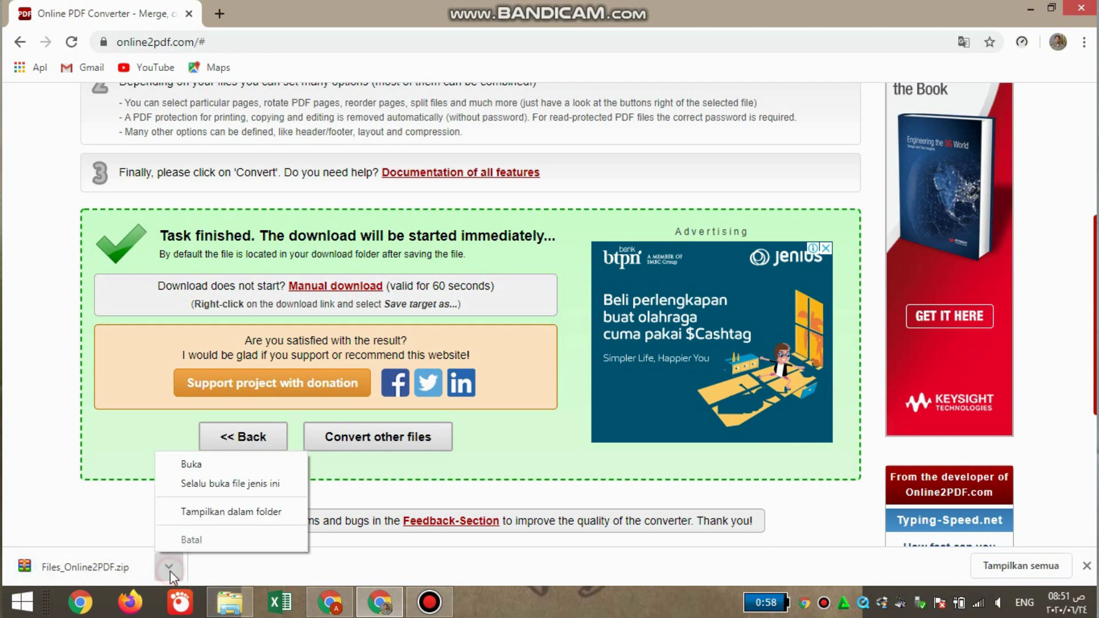
{"action": "left_click", "coordinate": [221, 513]}
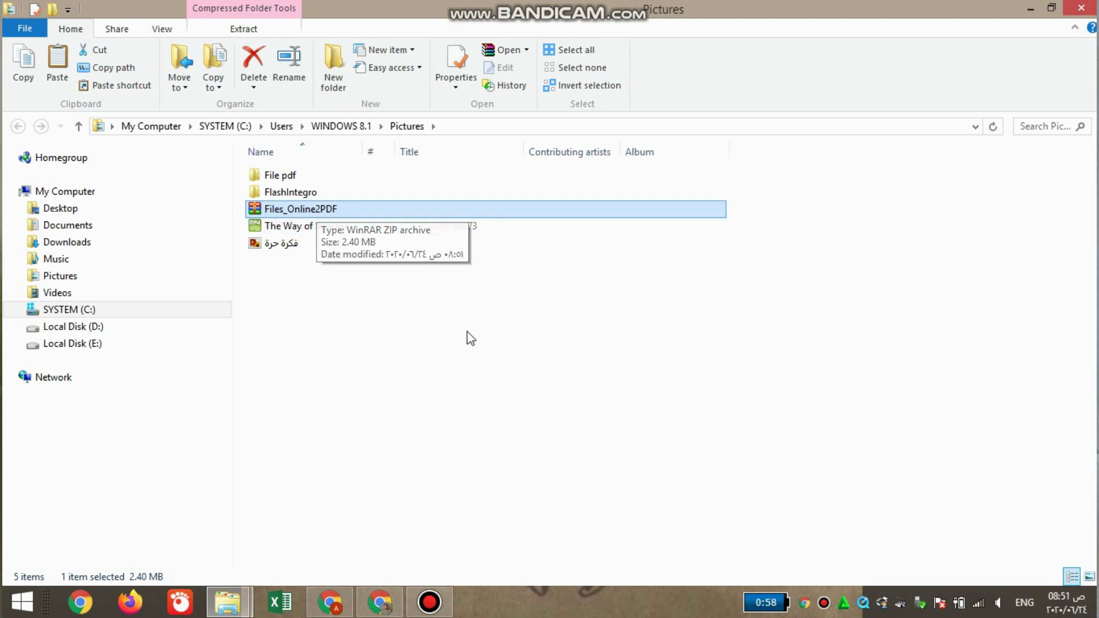
{"action": "left_click", "coordinate": [550, 339]}
{"action": "left_click", "coordinate": [326, 209]}
{"action": "left_click_drag", "start_coordinate": [326, 209], "coordinate": [287, 176]}
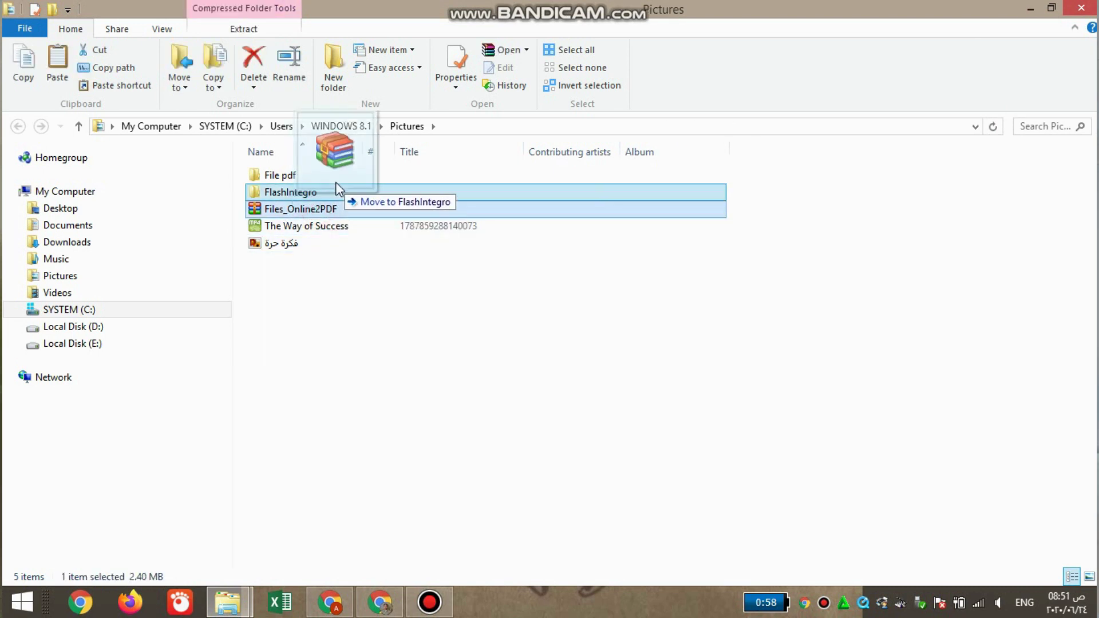
{"action": "double_click", "coordinate": [288, 176]}
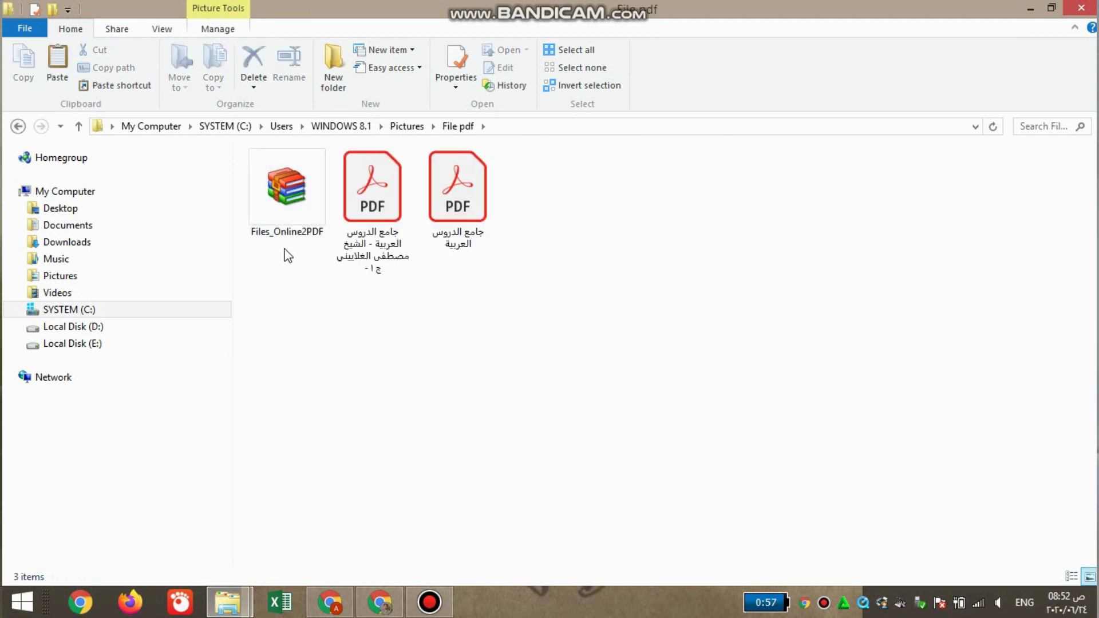
{"action": "left_click", "coordinate": [282, 208]}
- Extract Files_Online2PDF here and create a new folder named جامع الدروس العربية
{"action": "right_click", "coordinate": [296, 206]}
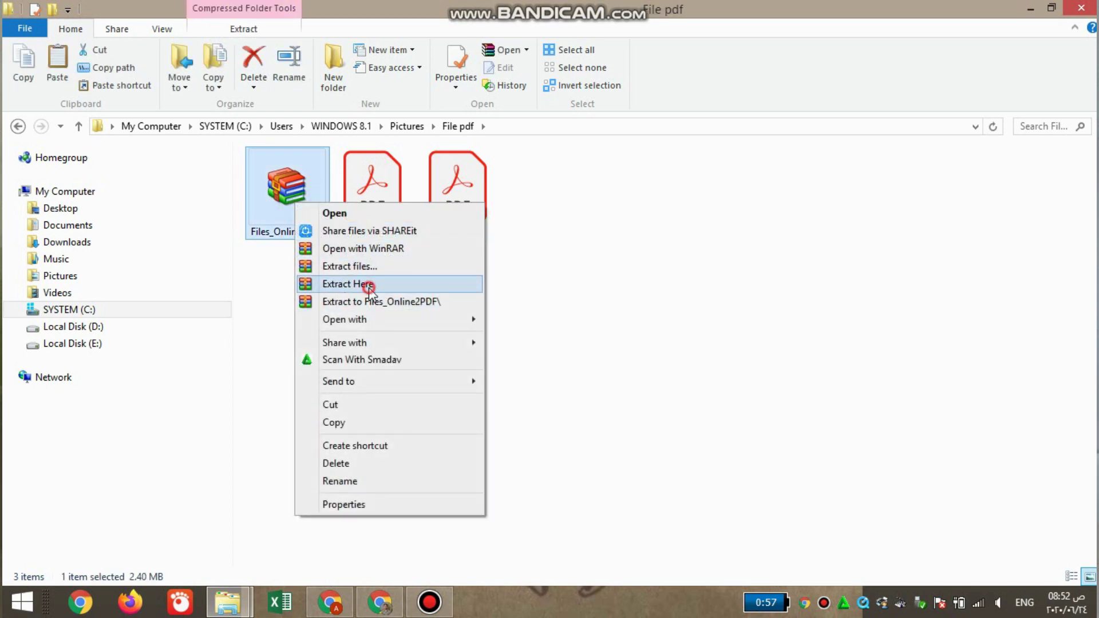
{"action": "left_click", "coordinate": [347, 284]}
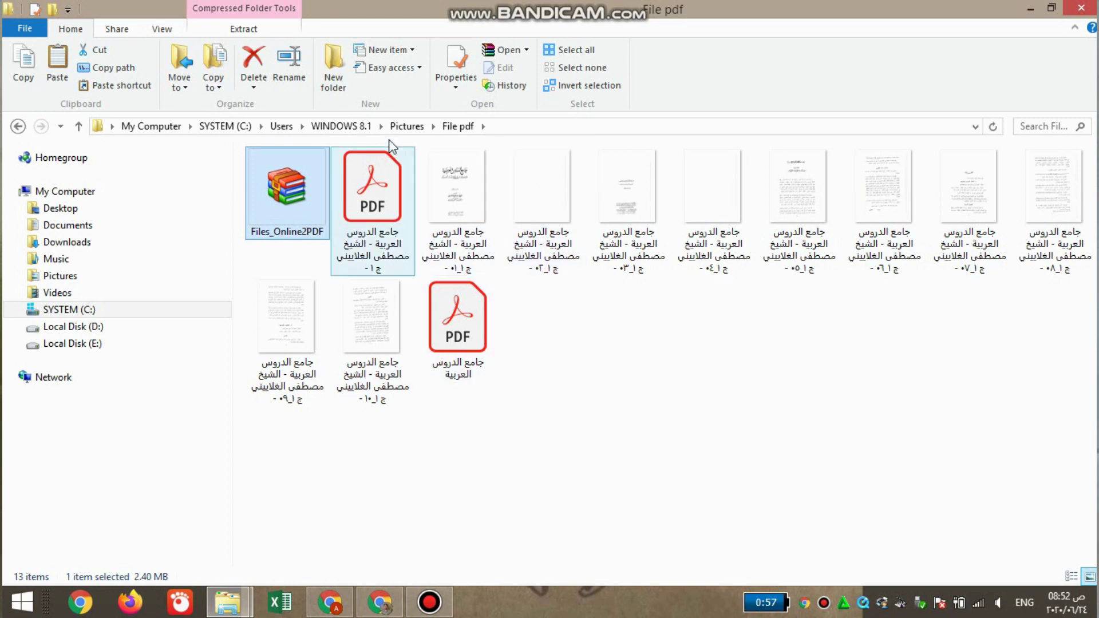
{"action": "left_click", "coordinate": [333, 64]}
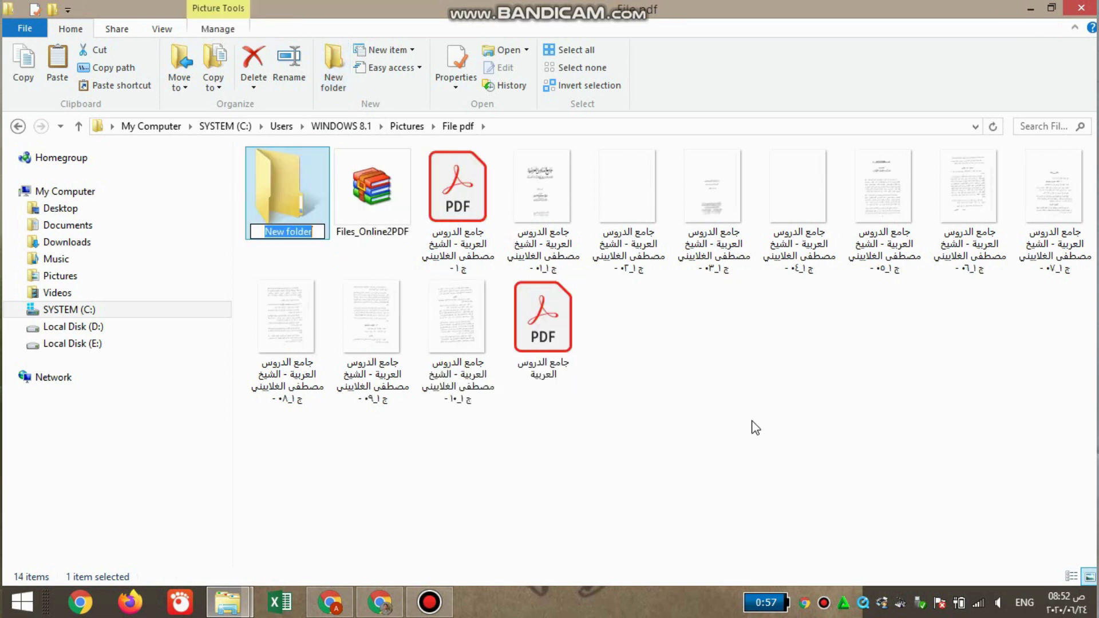
{"action": "key", "text": "End"}
{"action": "key", "text": "Return"}
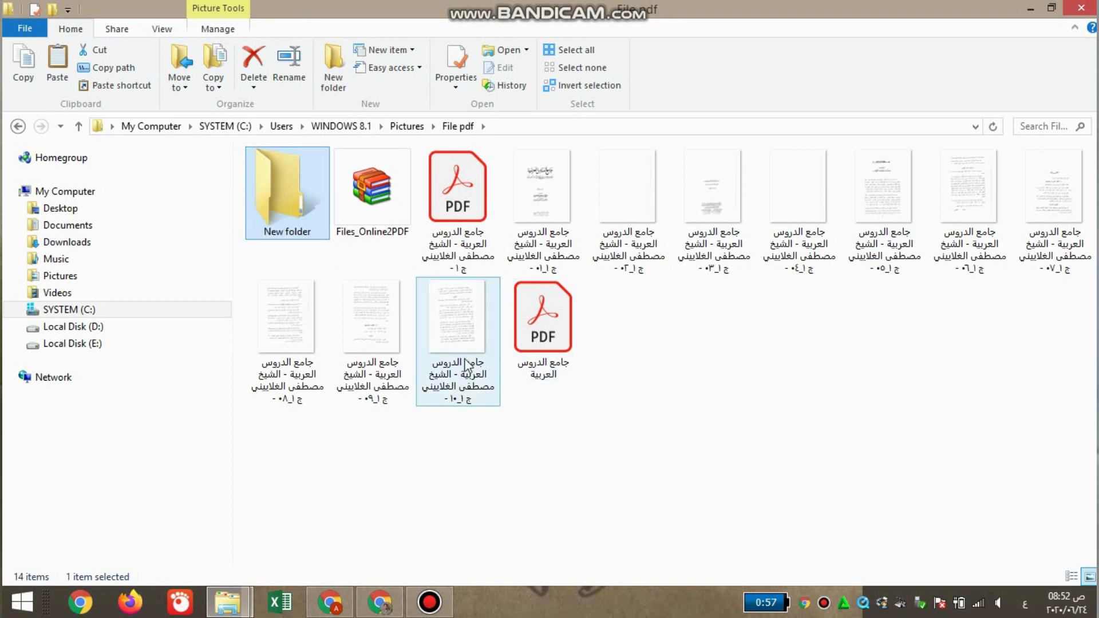
{"action": "key", "text": "F2"}
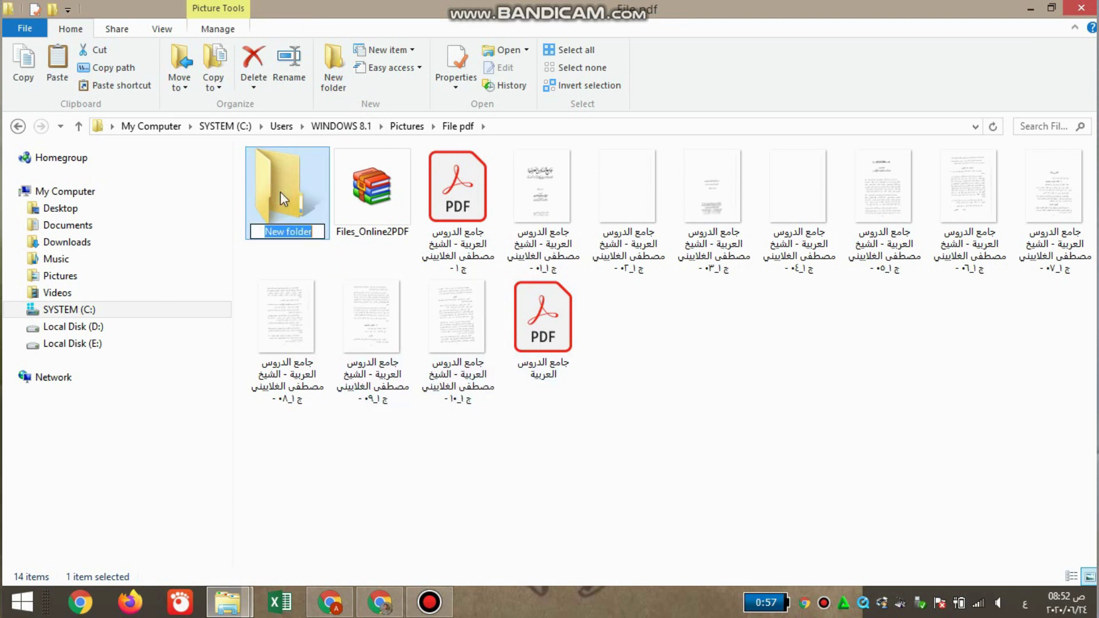
{"action": "type", "text": "جامع"}
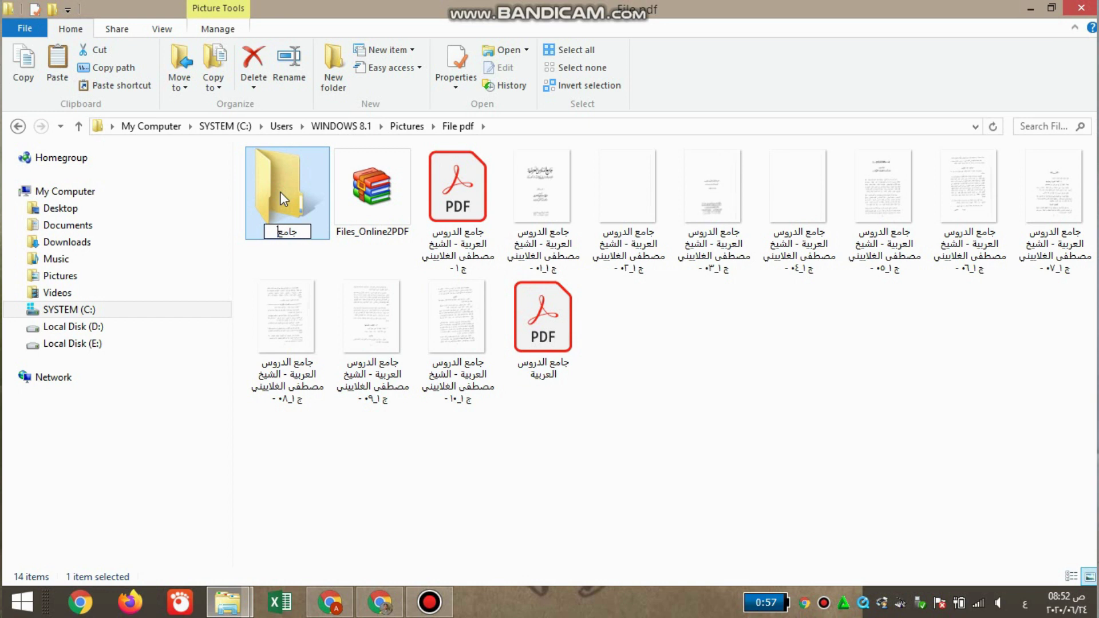
{"action": "type", "text": " الدر"}
{"action": "type", "text": "وس ال"}
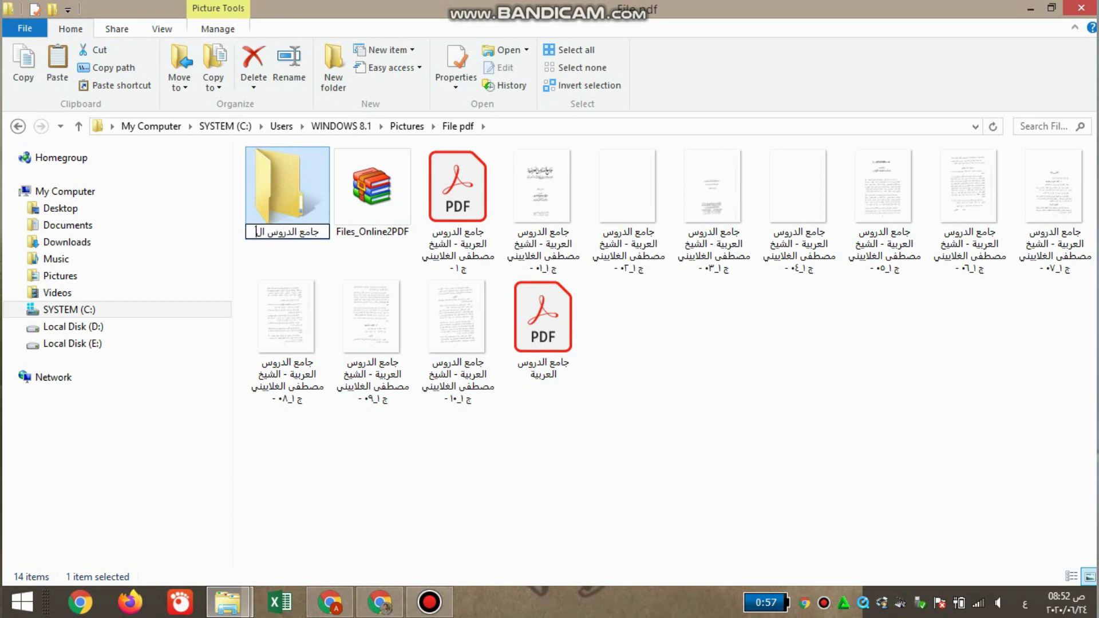
{"action": "type", "text": "عربية"}
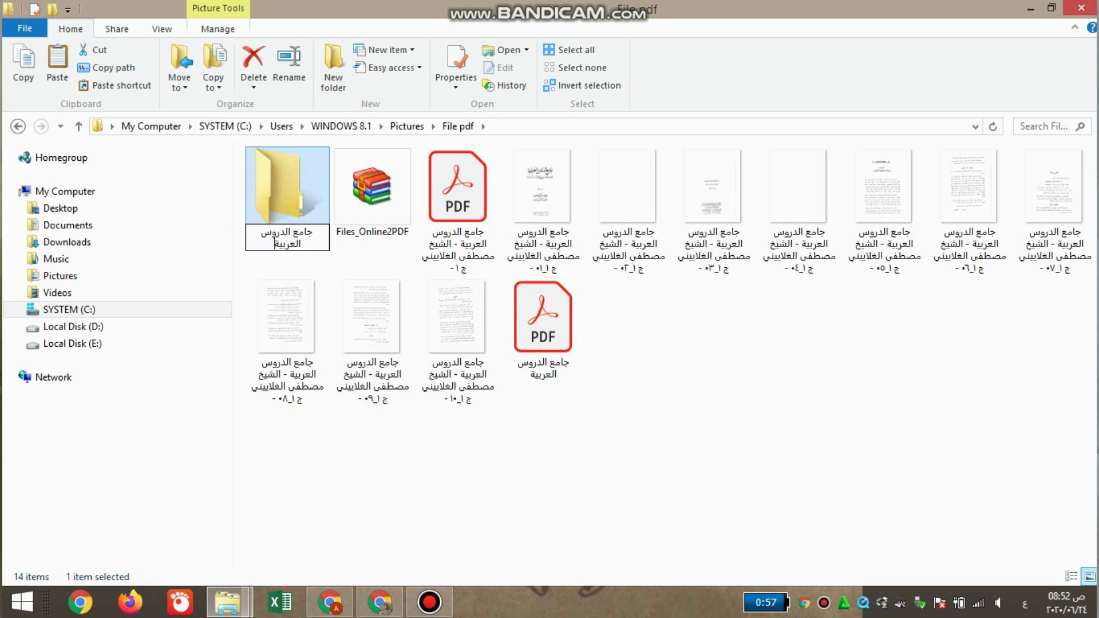
{"action": "key", "text": "Return"}
- Move all ten extracted page images into the جامع الدروس العربية folder
{"action": "left_click", "coordinate": [945, 476]}
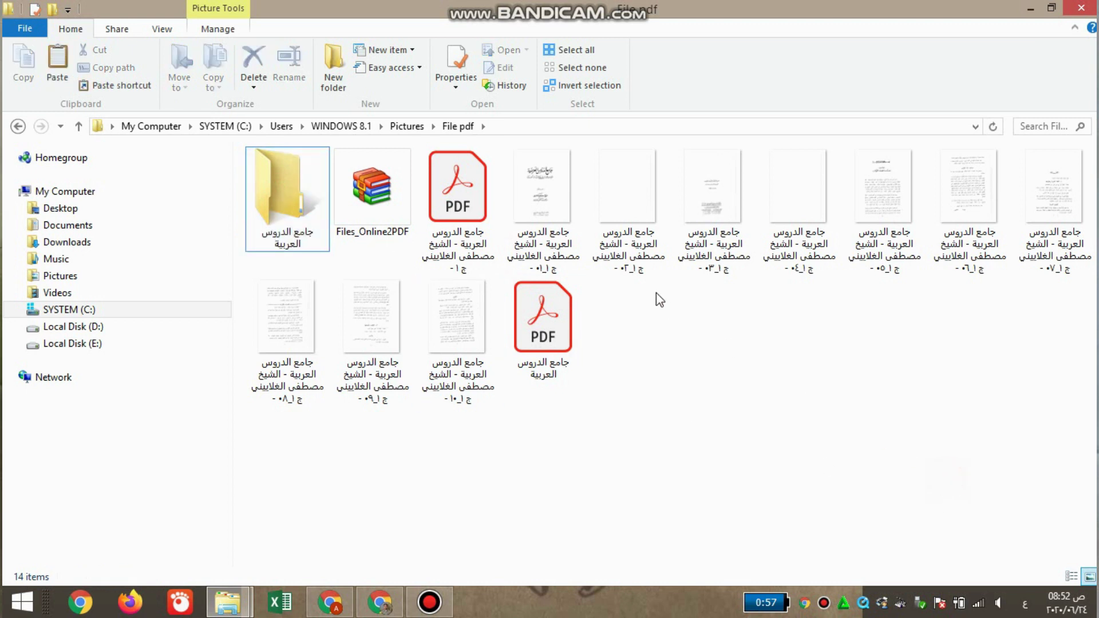
{"action": "left_click", "coordinate": [543, 198]}
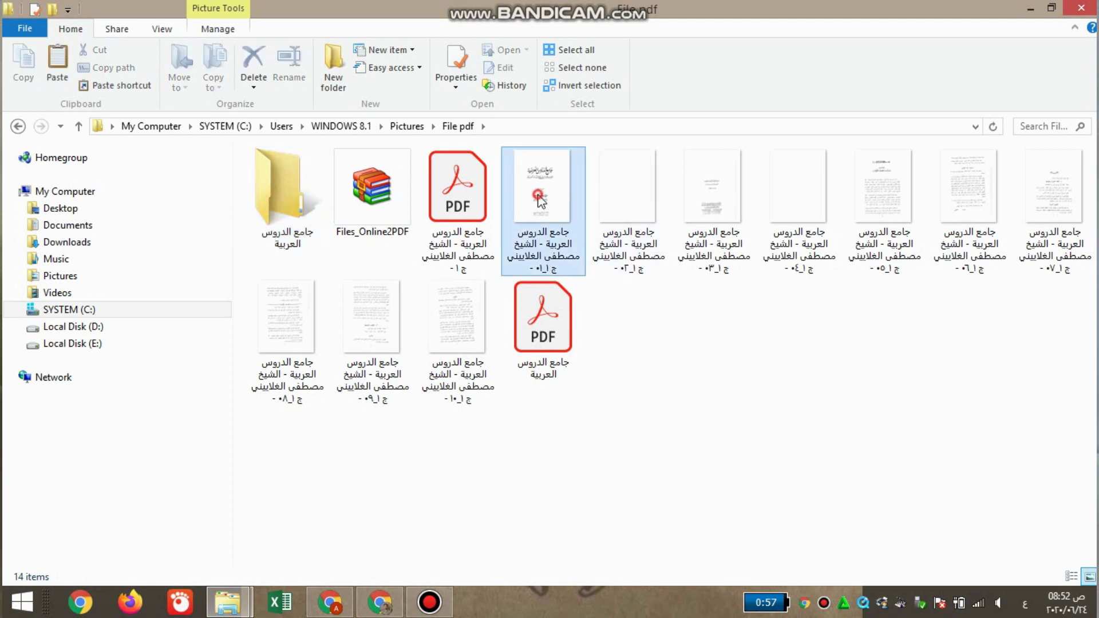
{"action": "left_click", "coordinate": [464, 347], "text": "shift"}
{"action": "mouse_move", "coordinate": [543, 198]}
{"action": "left_mouse_down"}
{"action": "mouse_move", "coordinate": [293, 231]}
{"action": "mouse_move", "coordinate": [290, 217]}
{"action": "left_mouse_up"}
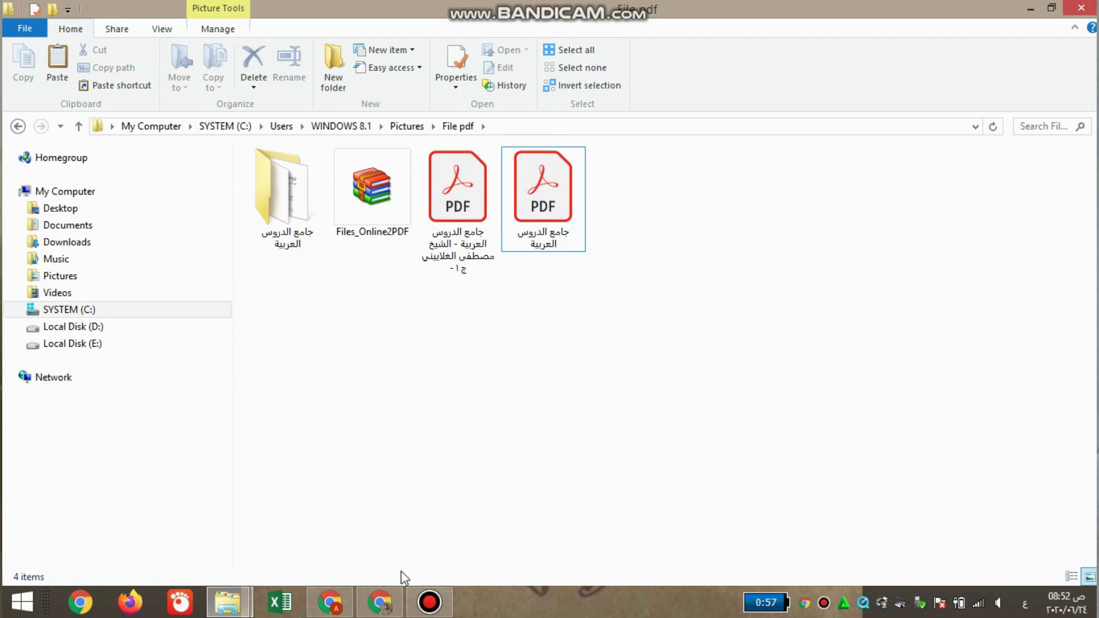
- Open Google Drive in a new Chrome tab from the Google apps grid
{"action": "left_click", "coordinate": [383, 603]}
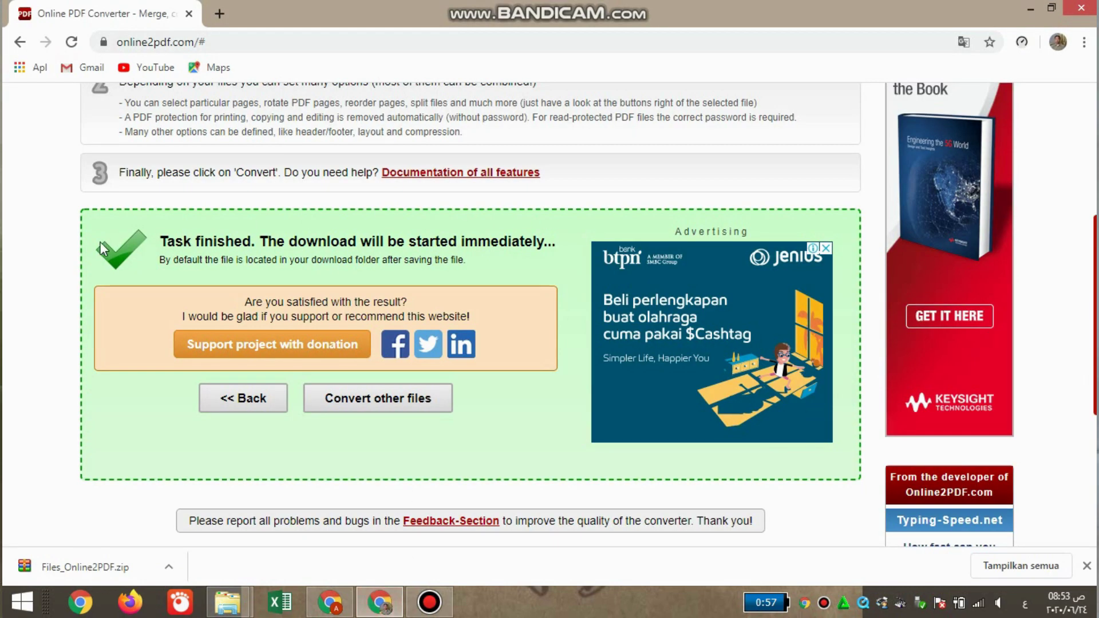
{"action": "scroll", "coordinate": [19, 215], "scroll_direction": "up", "scroll_amount": 5}
{"action": "scroll", "coordinate": [20, 215], "scroll_direction": "up", "scroll_amount": 3}
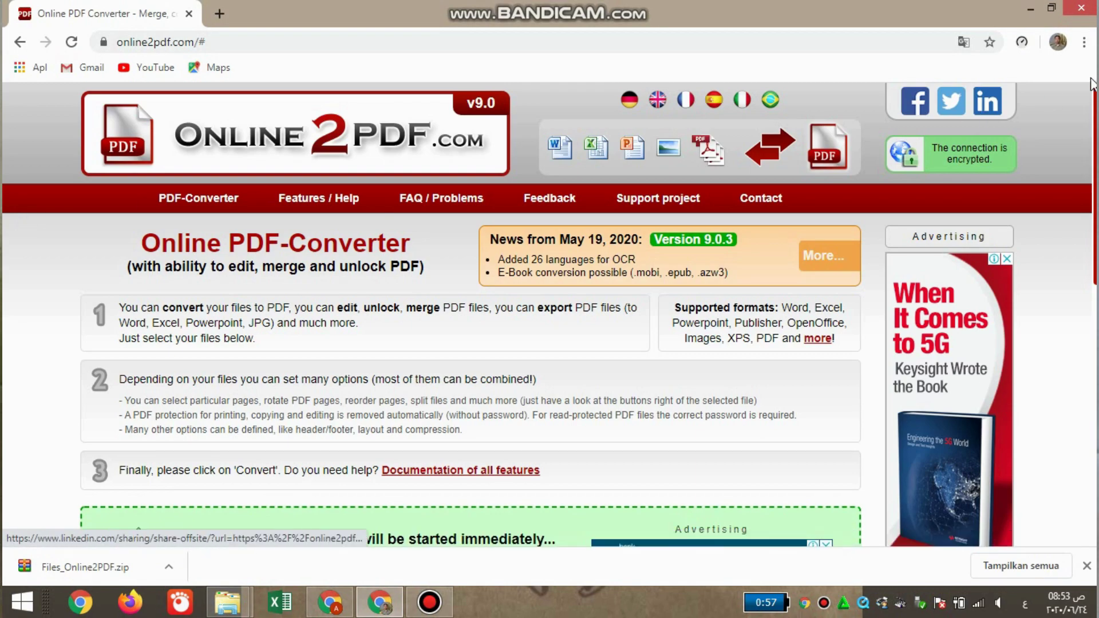
{"action": "left_click", "coordinate": [481, 40]}
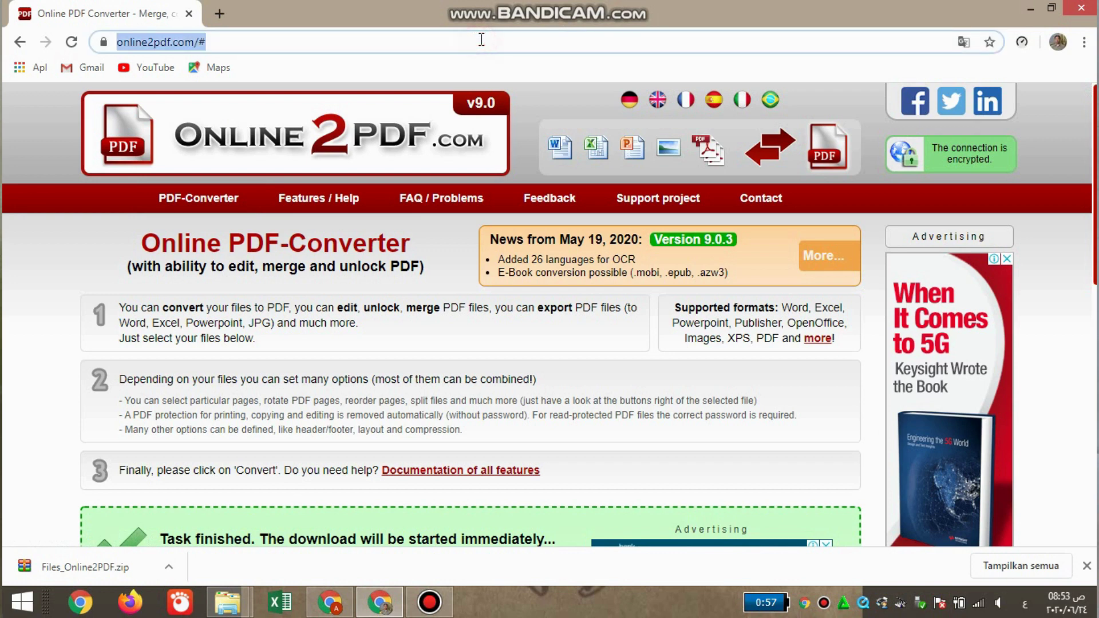
{"action": "left_click", "coordinate": [220, 15]}
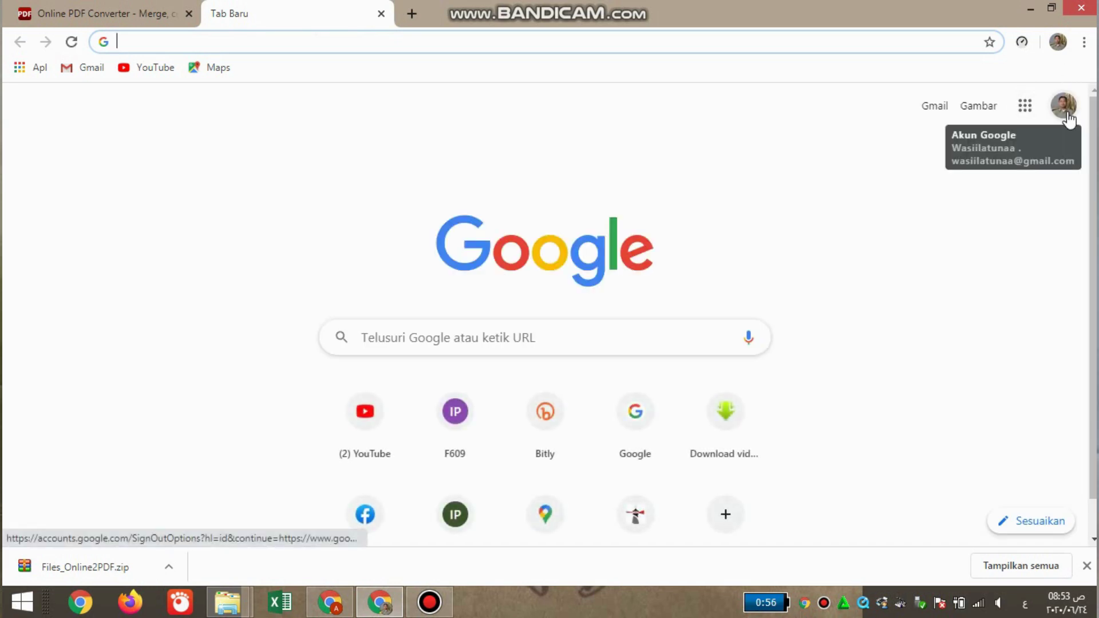
{"action": "left_click", "coordinate": [1025, 106]}
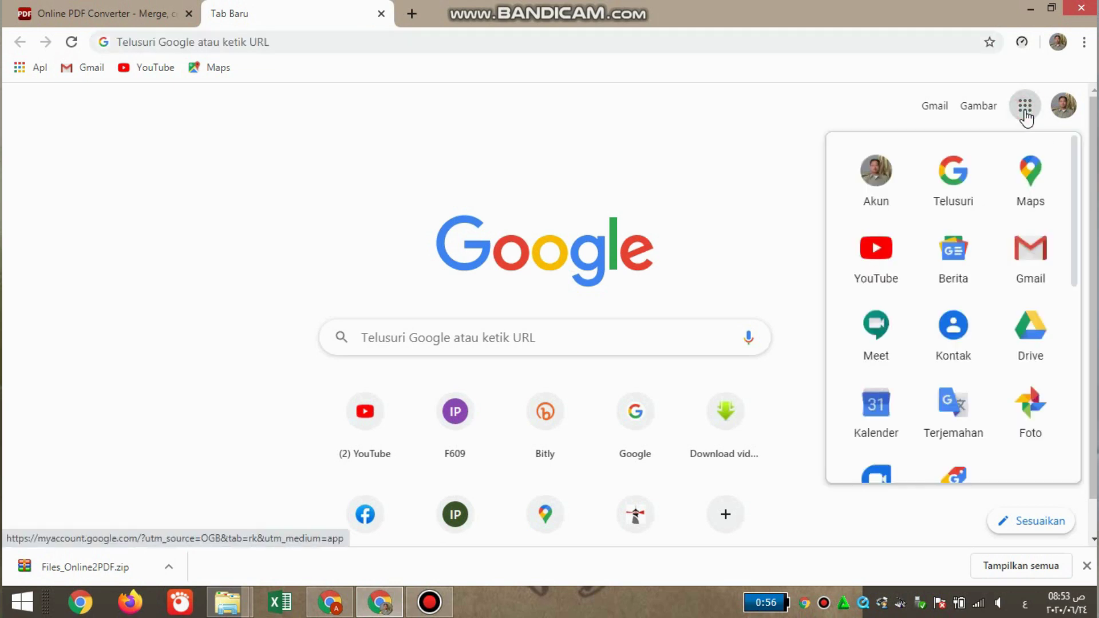
{"action": "left_click", "coordinate": [1035, 357]}
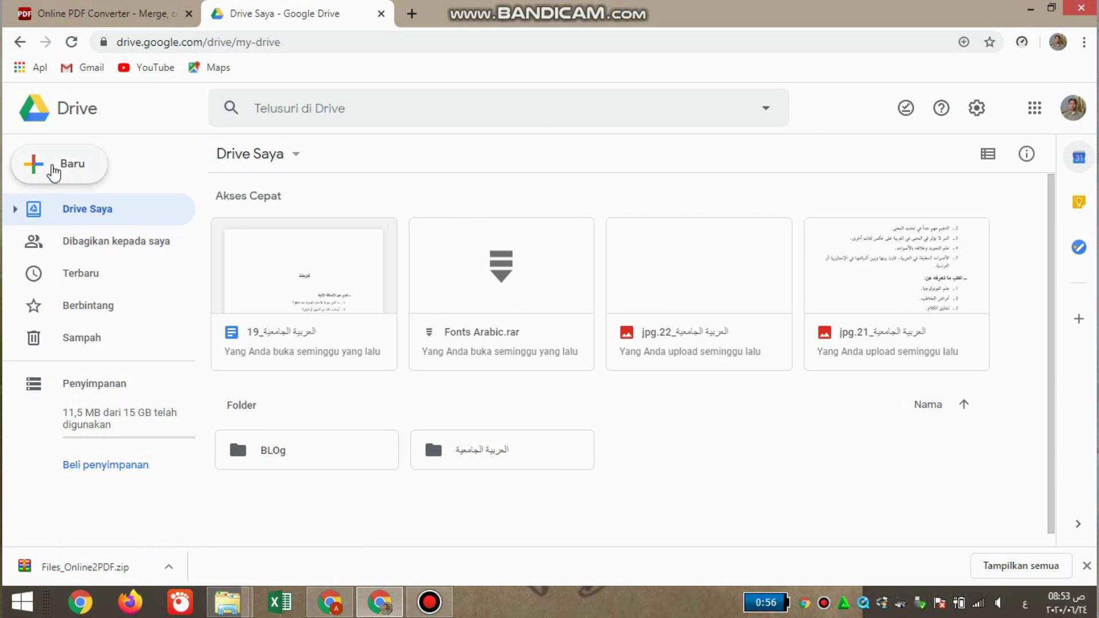
- Upload the جامع الدروس العربية folder as a folder upload, confirming all ten files
{"action": "left_click", "coordinate": [54, 168]}
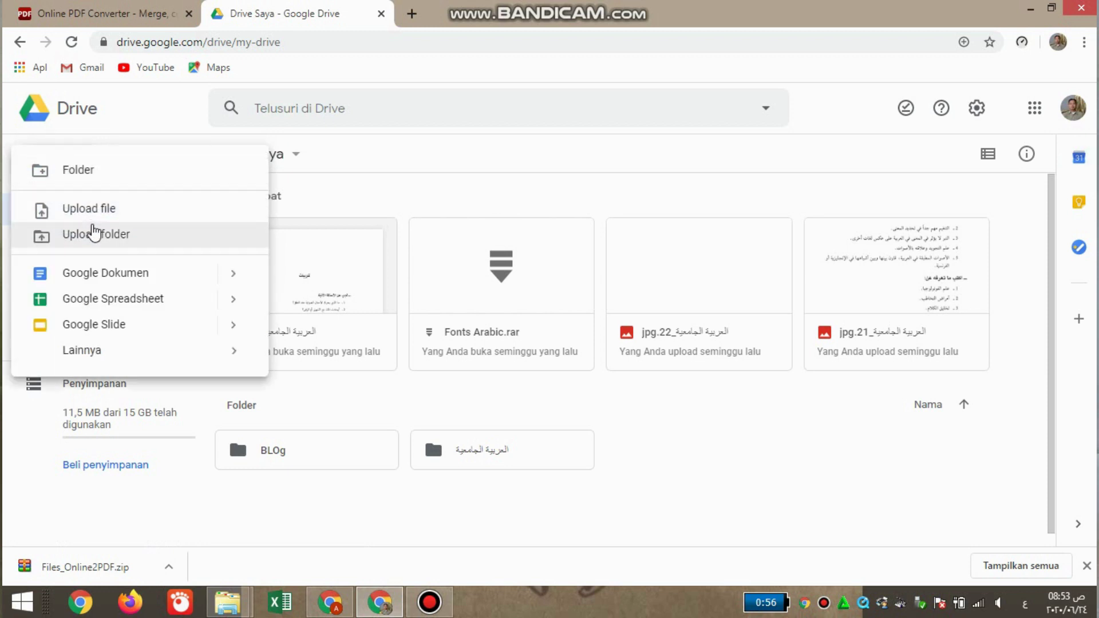
{"action": "left_click", "coordinate": [95, 235]}
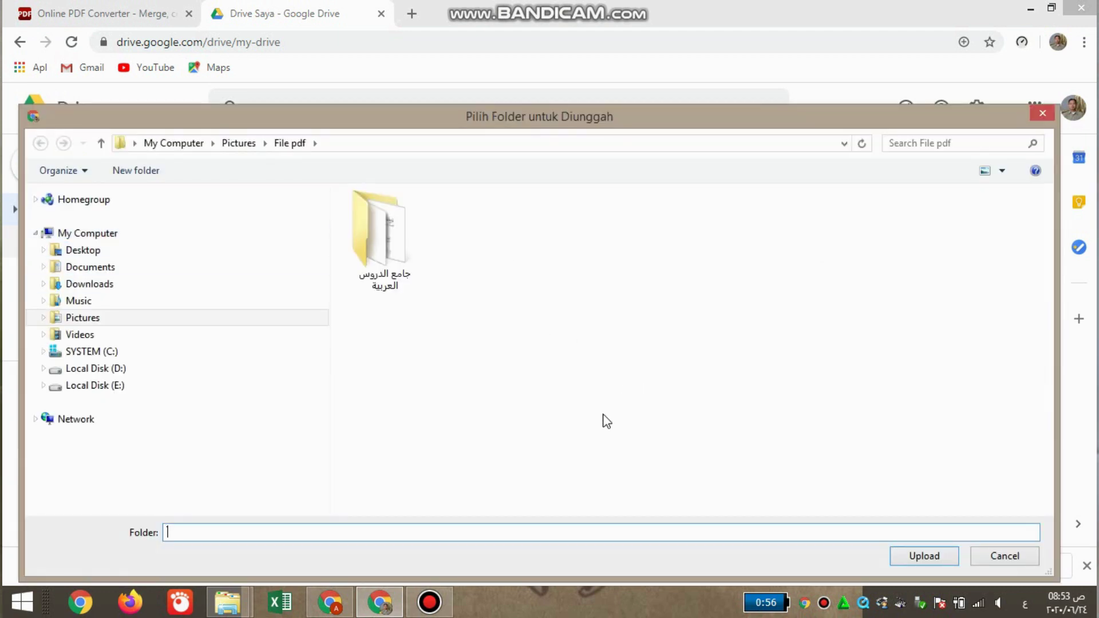
{"action": "left_click", "coordinate": [387, 253]}
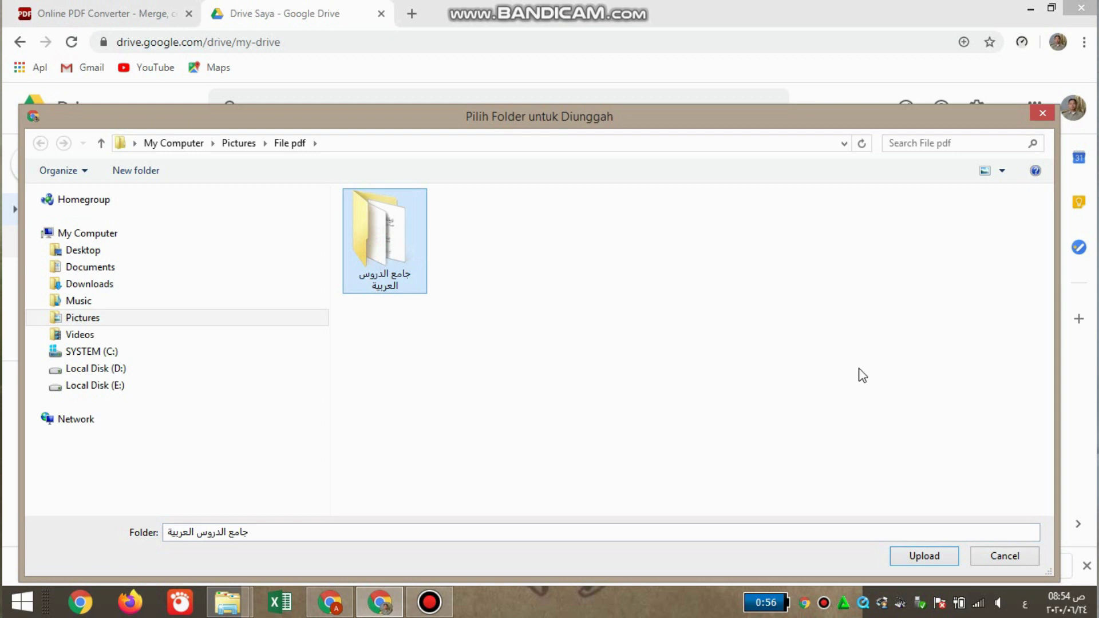
{"action": "left_click", "coordinate": [926, 556]}
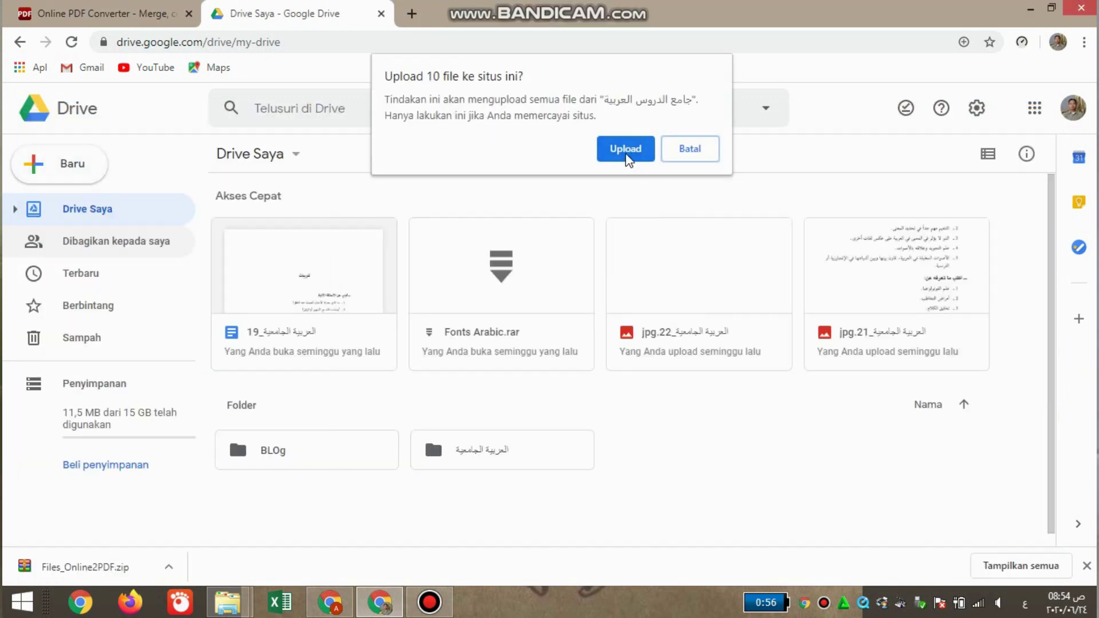
{"action": "left_click", "coordinate": [625, 149]}
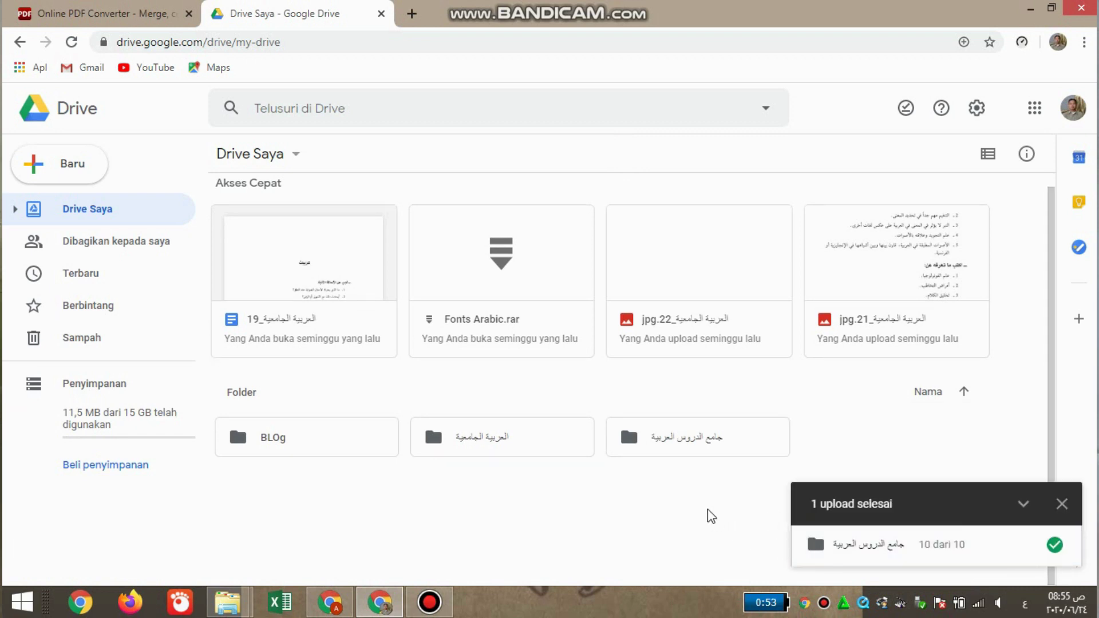
- Open the uploaded جامع الدروس العربية folder, select the 07_1 image, and dismiss the upload notice
{"action": "double_click", "coordinate": [709, 444]}
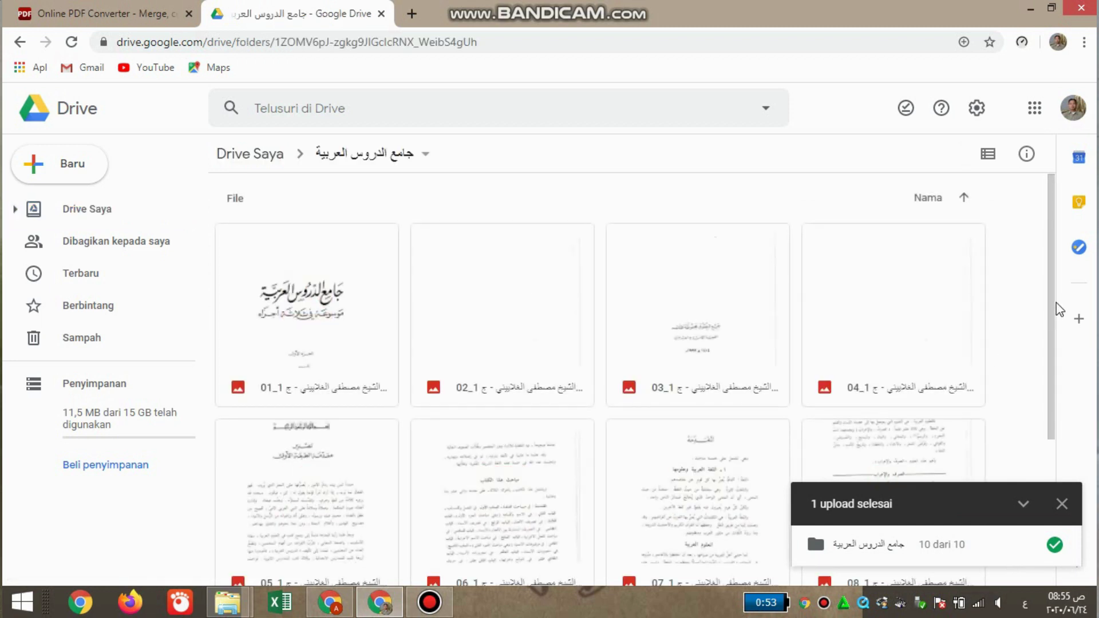
{"action": "left_click_drag", "start_coordinate": [1053, 320], "coordinate": [1055, 436]}
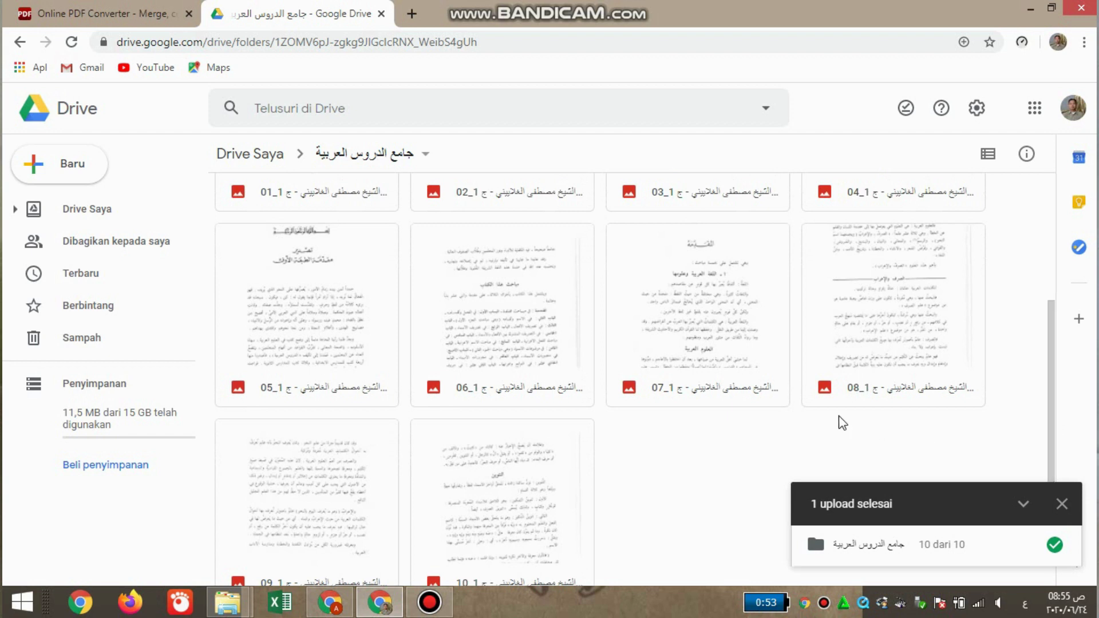
{"action": "left_click", "coordinate": [694, 316]}
{"action": "left_click", "coordinate": [1063, 505]}
{"action": "left_click", "coordinate": [1062, 546]}
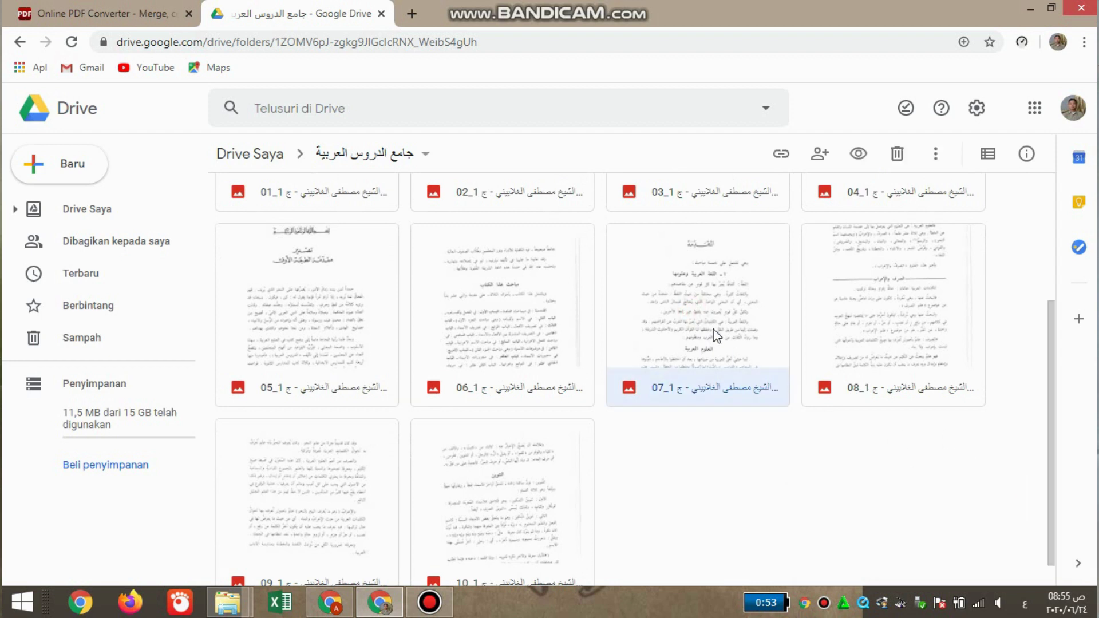
- Open the 07_1 page image with Google Docs from its context menu
{"action": "right_click", "coordinate": [689, 289]}
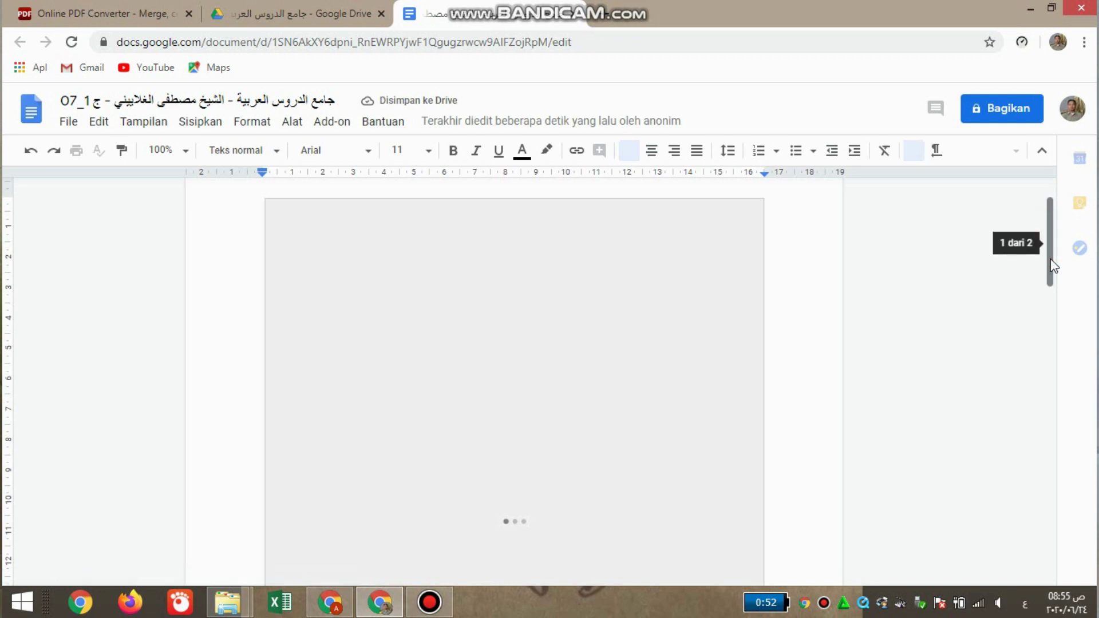
{"action": "left_click_drag", "start_coordinate": [1051, 257], "coordinate": [1051, 284]}
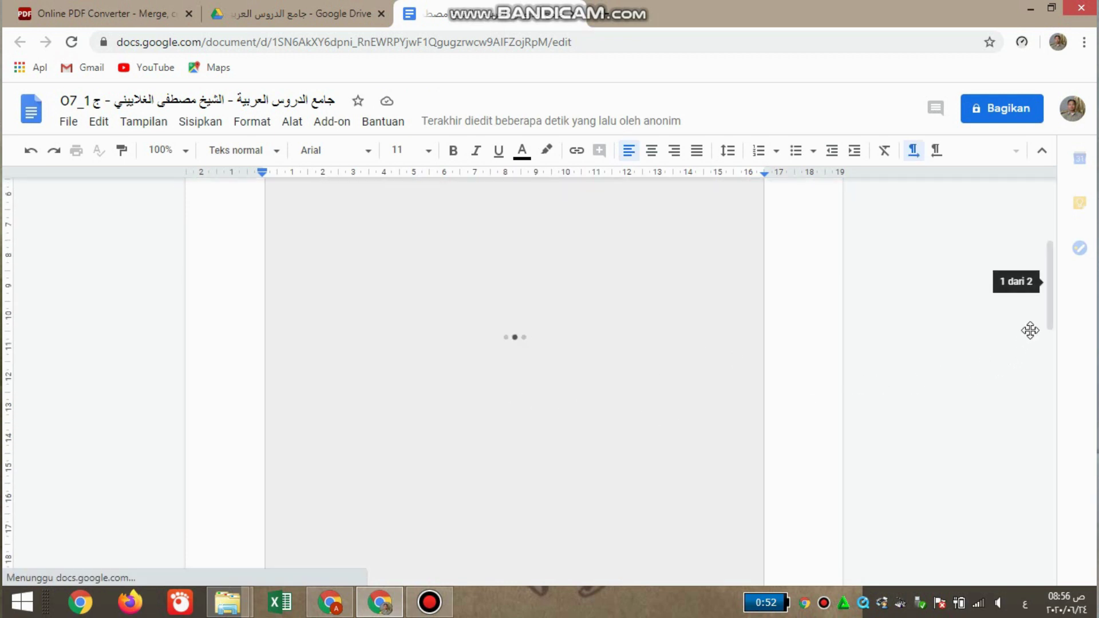
{"action": "left_click_drag", "start_coordinate": [1052, 292], "coordinate": [1055, 356]}
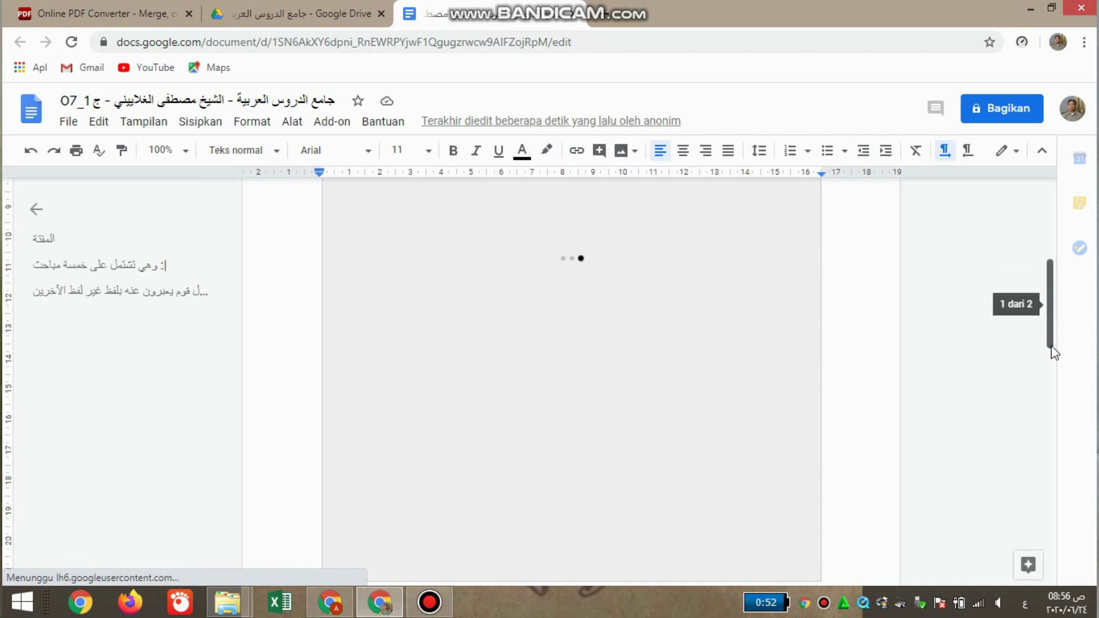
{"action": "scroll", "coordinate": [771, 475], "scroll_direction": "down", "scroll_amount": 10}
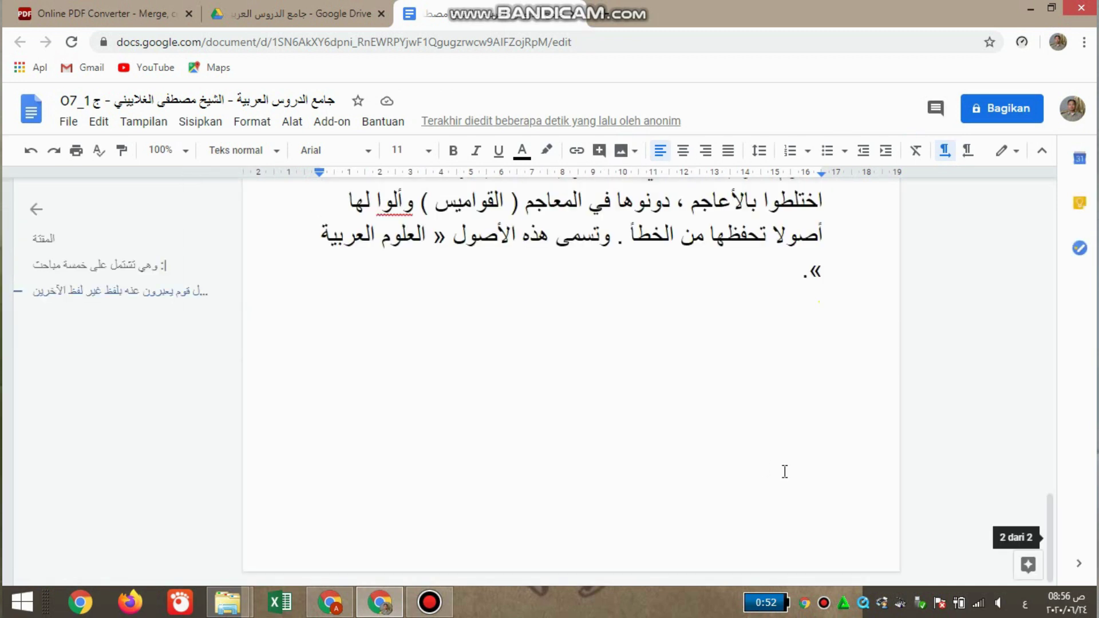
{"action": "scroll", "coordinate": [699, 440], "scroll_direction": "up", "scroll_amount": 5}
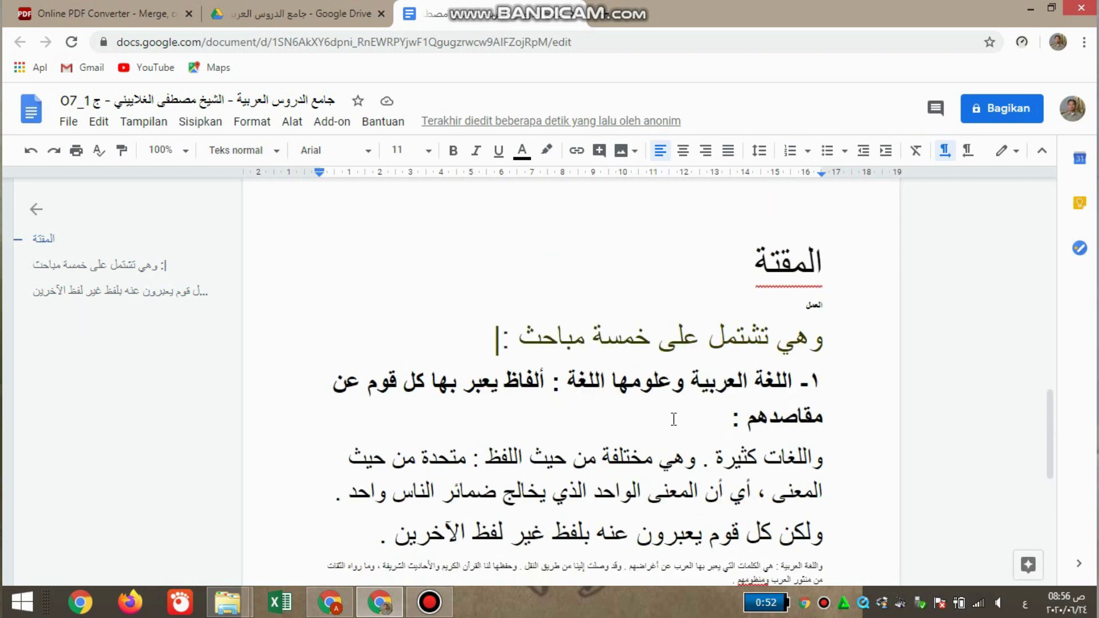
{"action": "scroll", "coordinate": [673, 418], "scroll_direction": "up", "scroll_amount": 5}
{"action": "scroll", "coordinate": [700, 448], "scroll_direction": "down", "scroll_amount": 5}
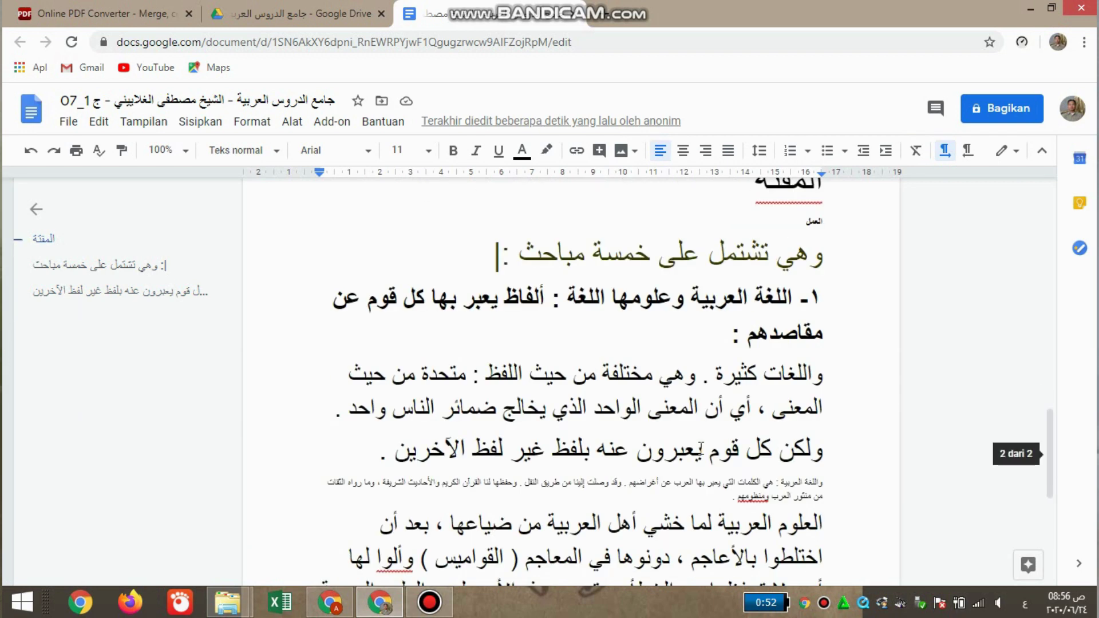
{"action": "left_click", "coordinate": [692, 317]}
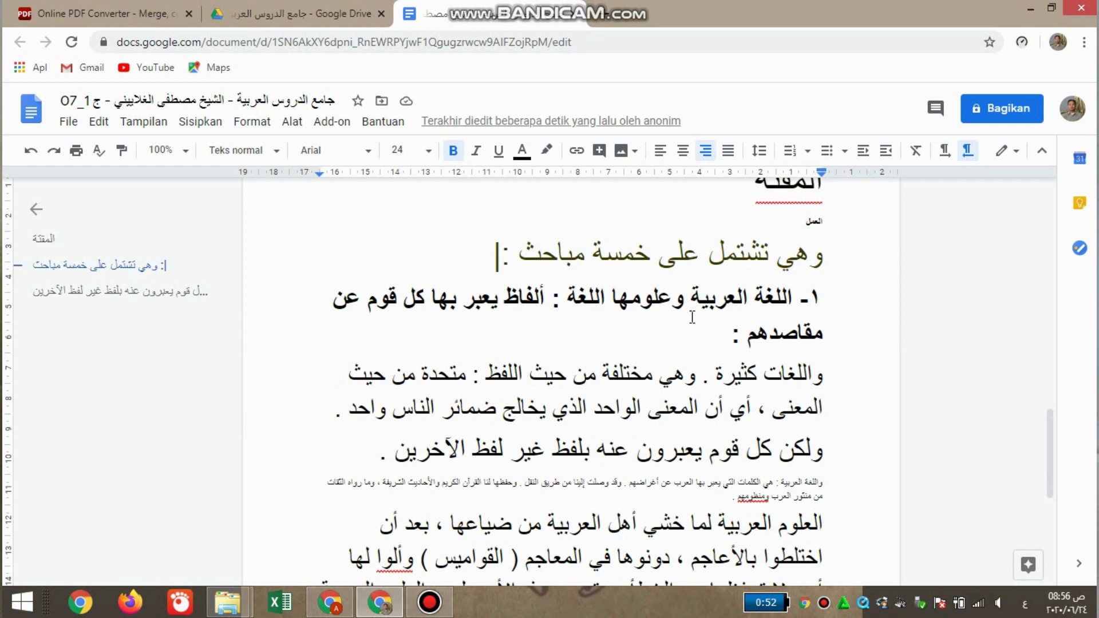
{"action": "left_click", "coordinate": [692, 319]}
{"action": "key", "text": "ctrl+a"}
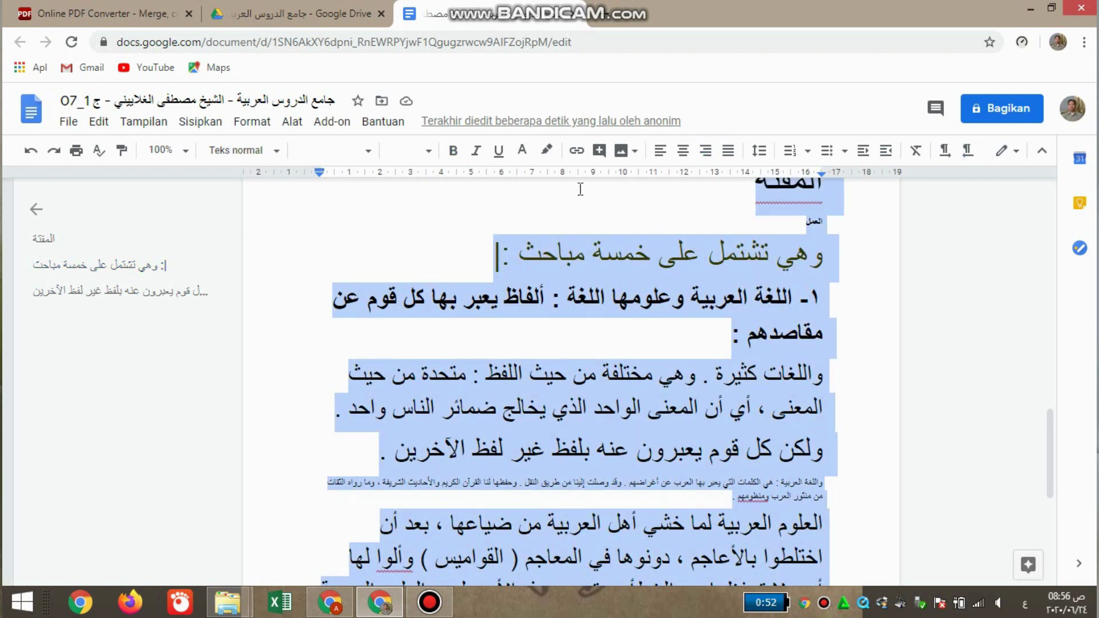
{"action": "left_click", "coordinate": [523, 151]}
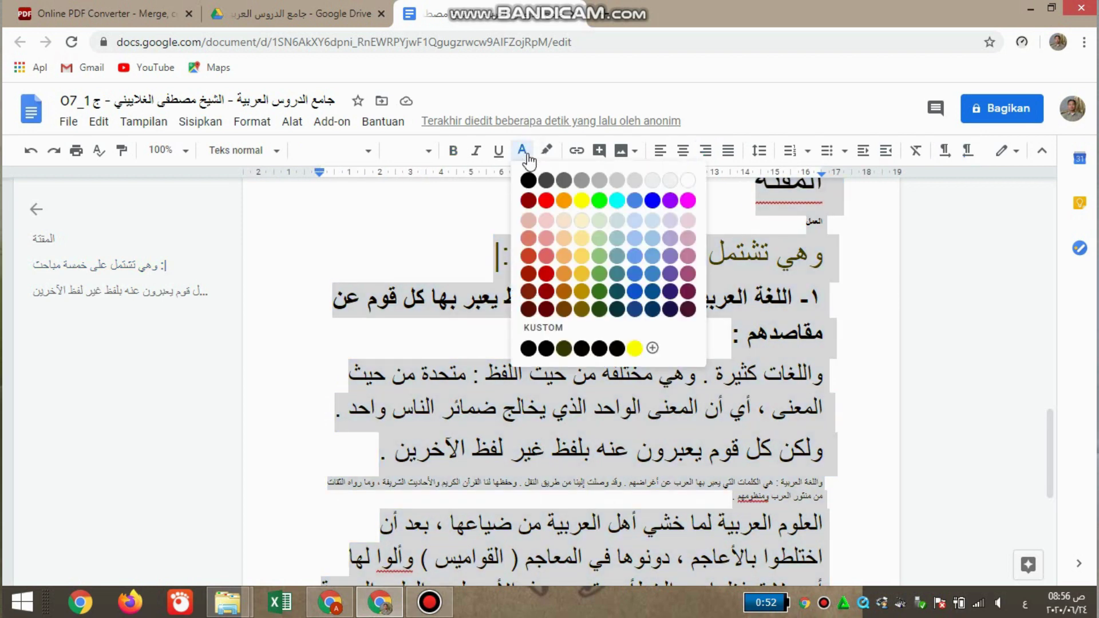
{"action": "left_click", "coordinate": [428, 151]}
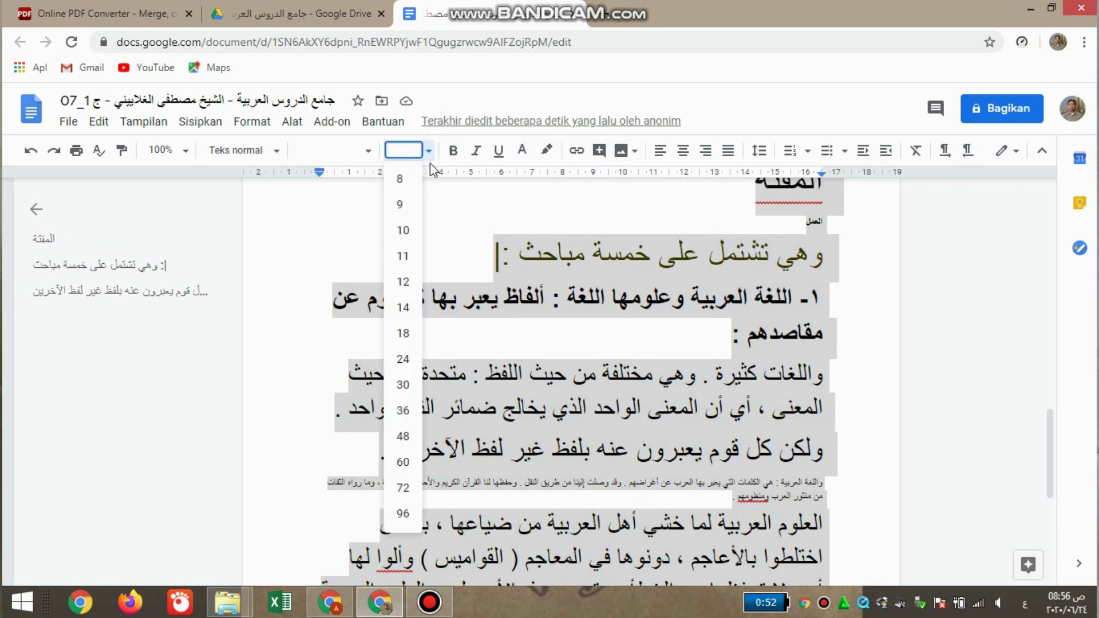
{"action": "left_click", "coordinate": [403, 308]}
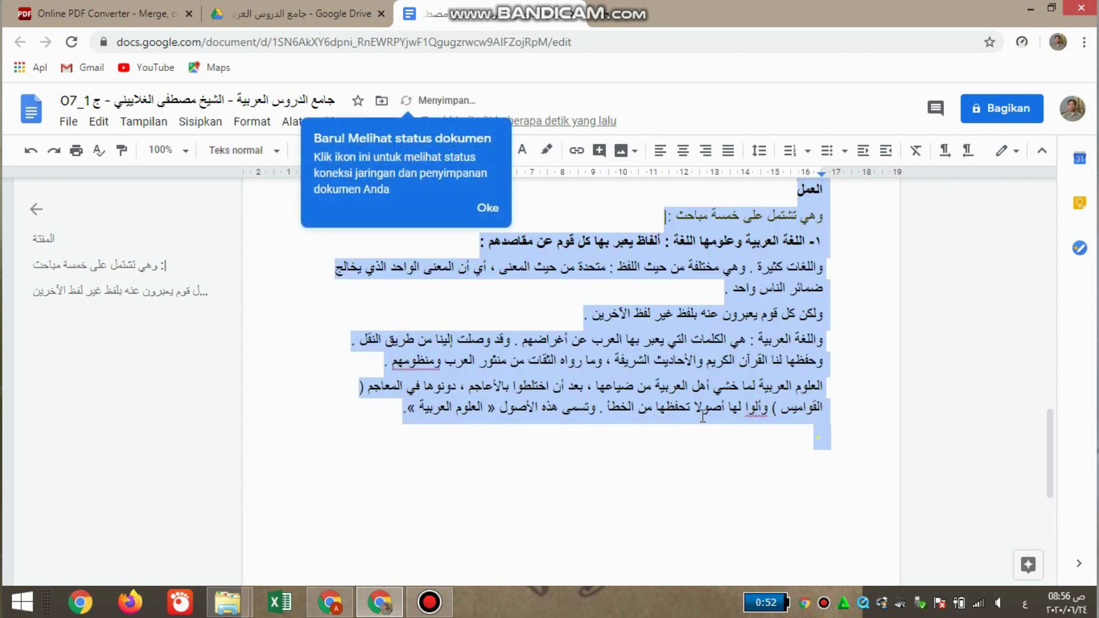
{"action": "left_click", "coordinate": [716, 460]}
{"action": "scroll", "coordinate": [697, 489], "scroll_direction": "up", "scroll_amount": 5}
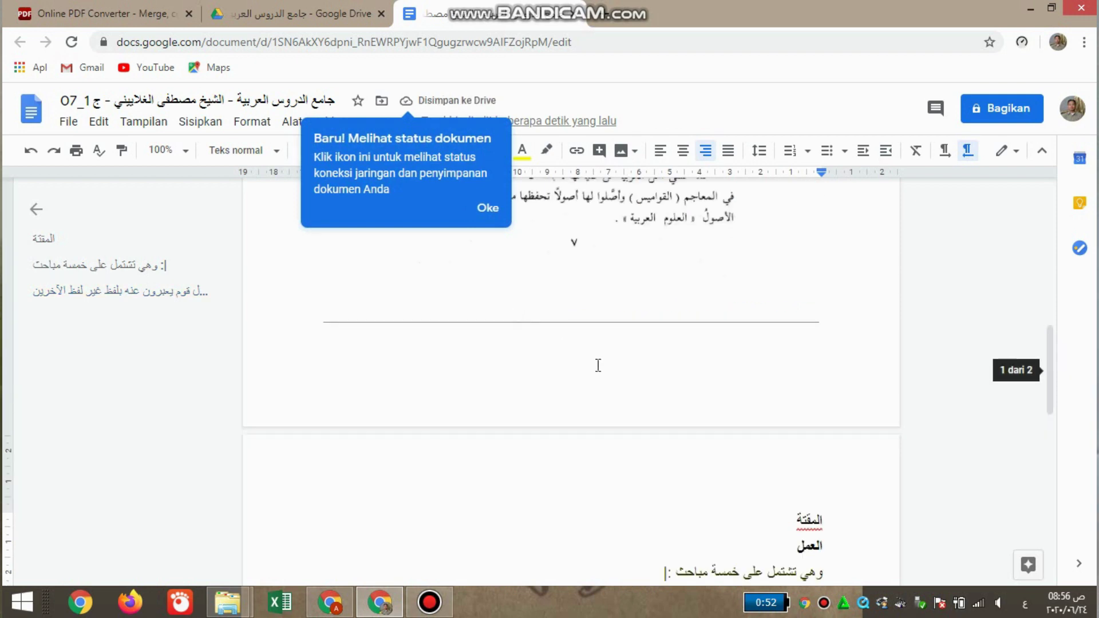
{"action": "scroll", "coordinate": [627, 378], "scroll_direction": "down", "scroll_amount": 5}
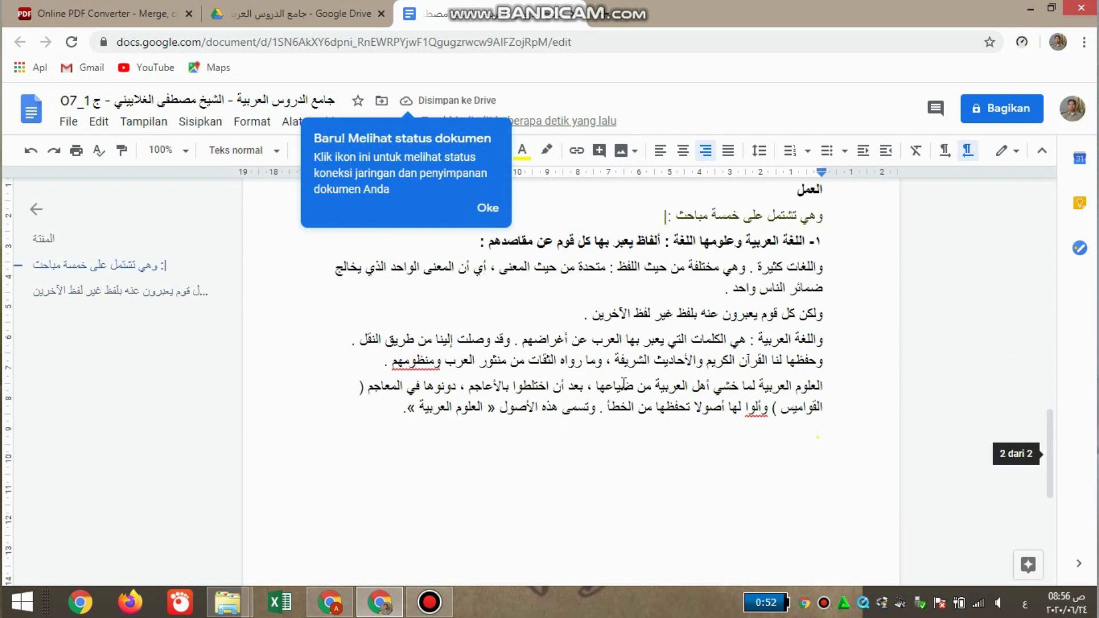
{"action": "left_click", "coordinate": [487, 208]}
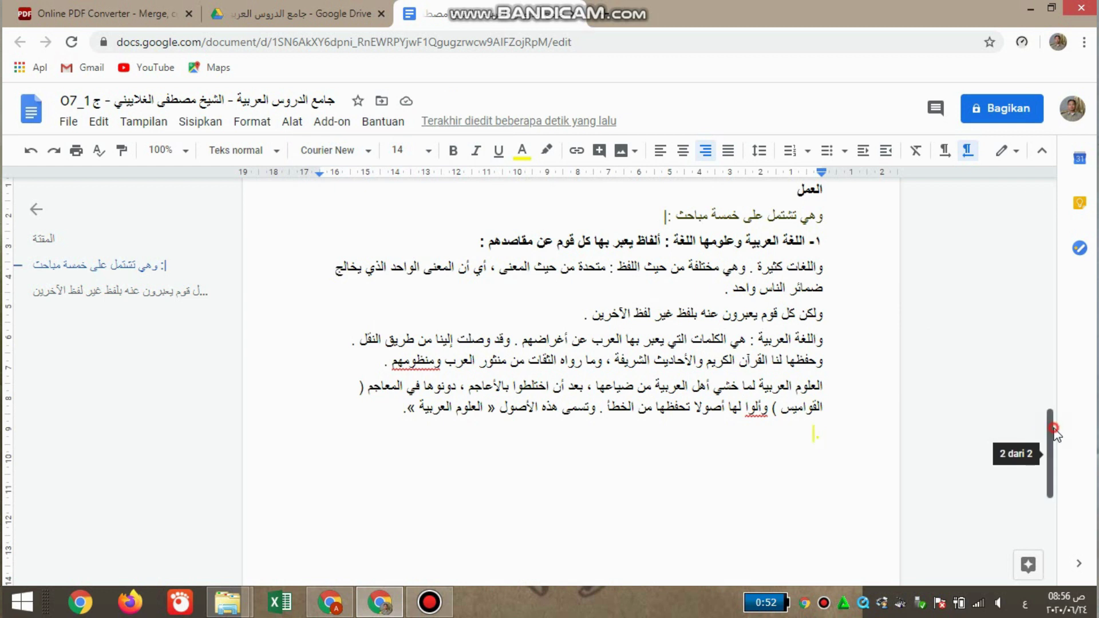
{"action": "left_click_drag", "start_coordinate": [1057, 434], "coordinate": [1041, 271]}
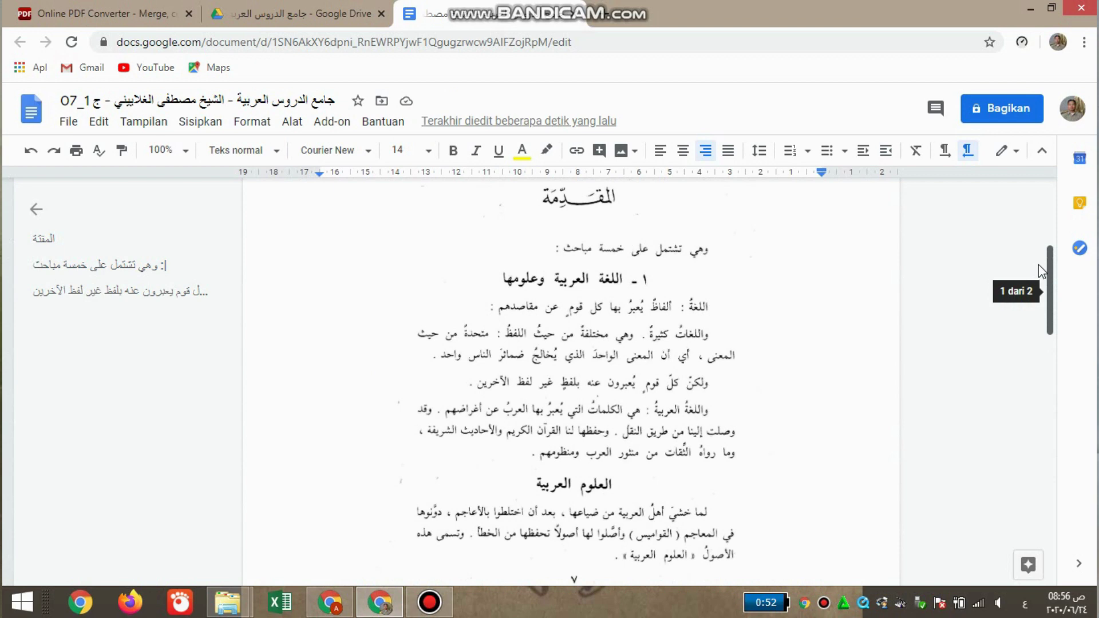
{"action": "left_click_drag", "start_coordinate": [1050, 265], "coordinate": [1050, 402]}
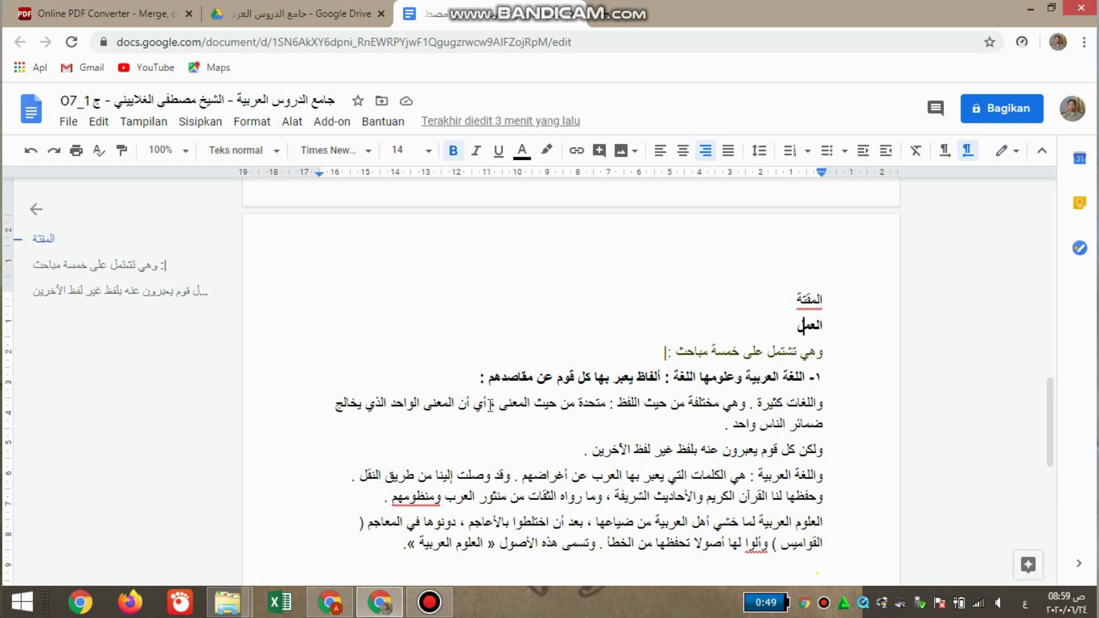
- Close the outline panel, deselect the text, and close the page-7 OCR document tab
{"action": "left_click", "coordinate": [37, 209]}
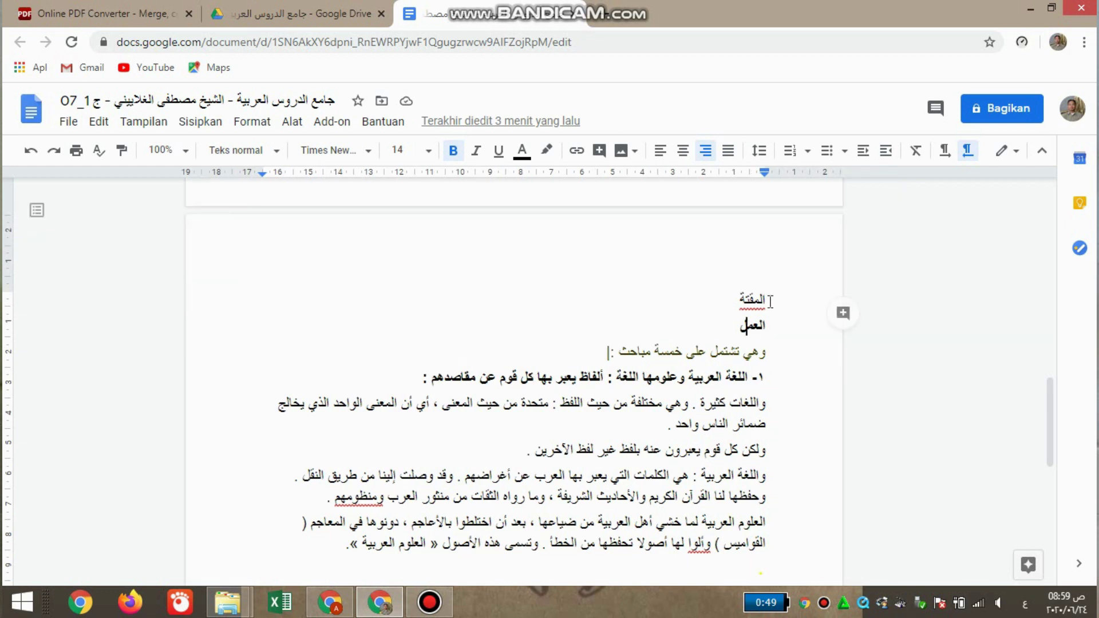
{"action": "mouse_move", "coordinate": [770, 301]}
{"action": "left_mouse_down"}
{"action": "mouse_move", "coordinate": [393, 584]}
{"action": "mouse_move", "coordinate": [340, 541]}
{"action": "left_mouse_up"}
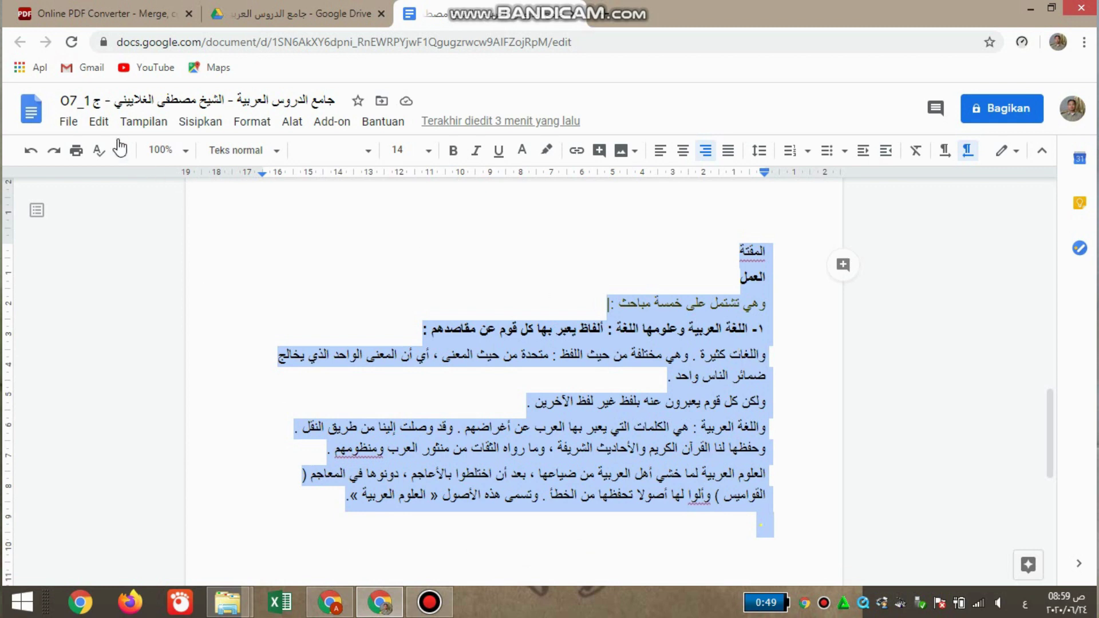
{"action": "left_click", "coordinate": [99, 121]}
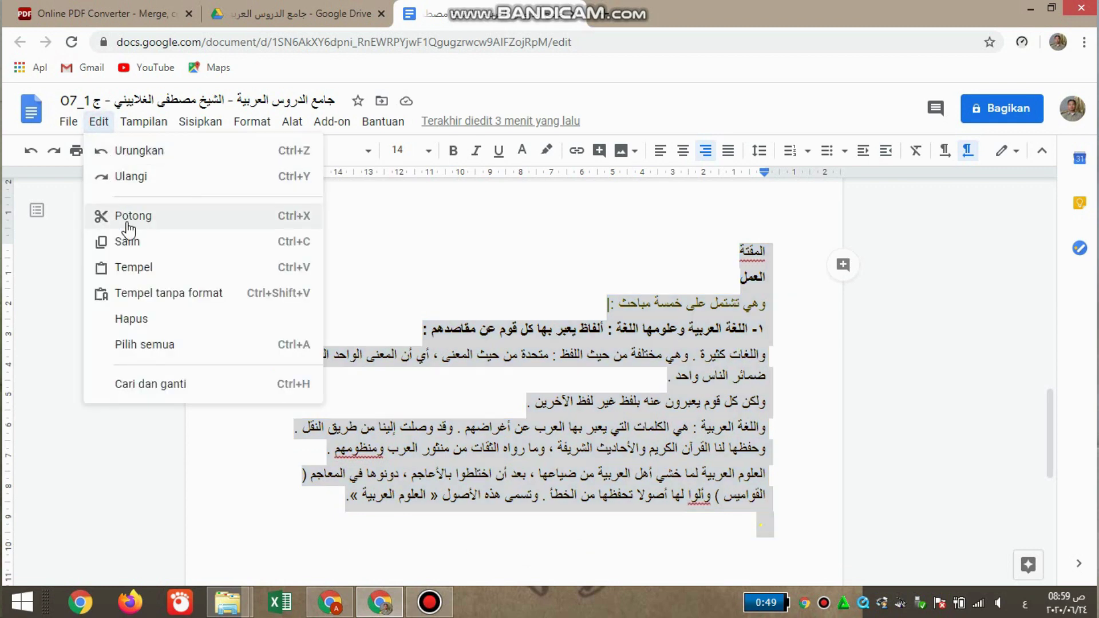
{"action": "left_click", "coordinate": [634, 258]}
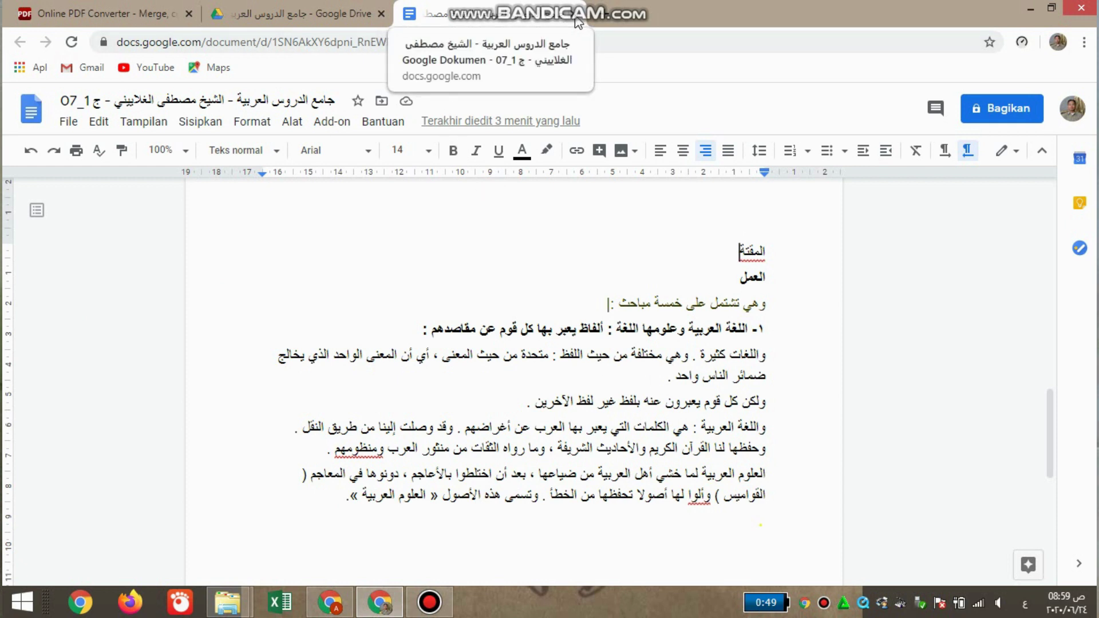
{"action": "left_click", "coordinate": [571, 14]}
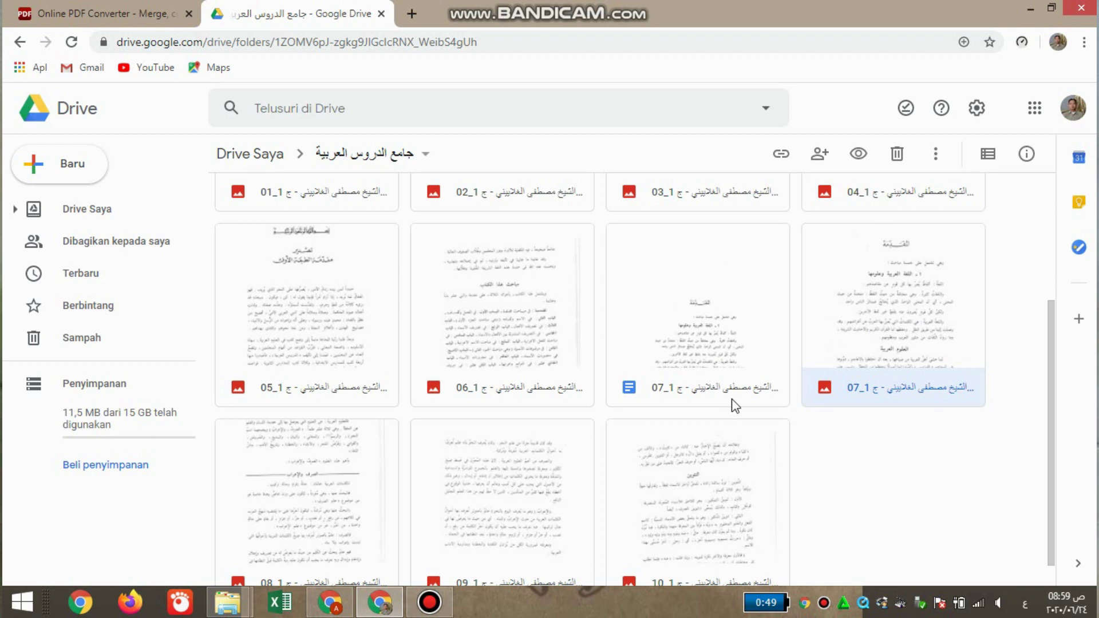
{"action": "scroll", "coordinate": [735, 405], "scroll_direction": "down", "scroll_amount": 1}
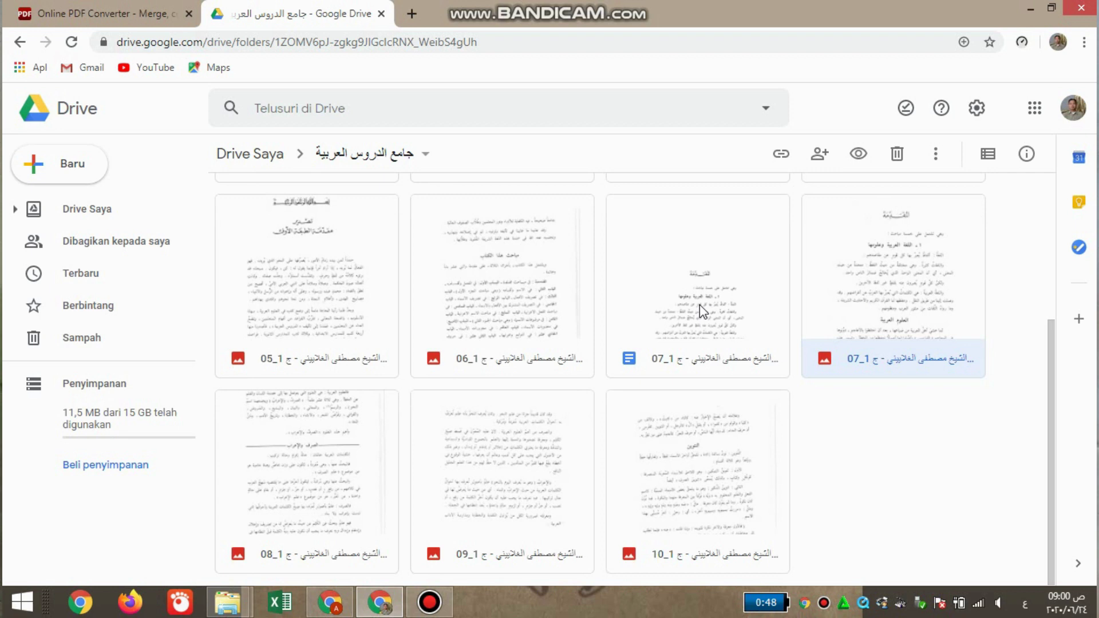
- Download the 07_1 Google Doc as a Word .docx and show it in its folder
{"action": "left_click", "coordinate": [700, 305]}
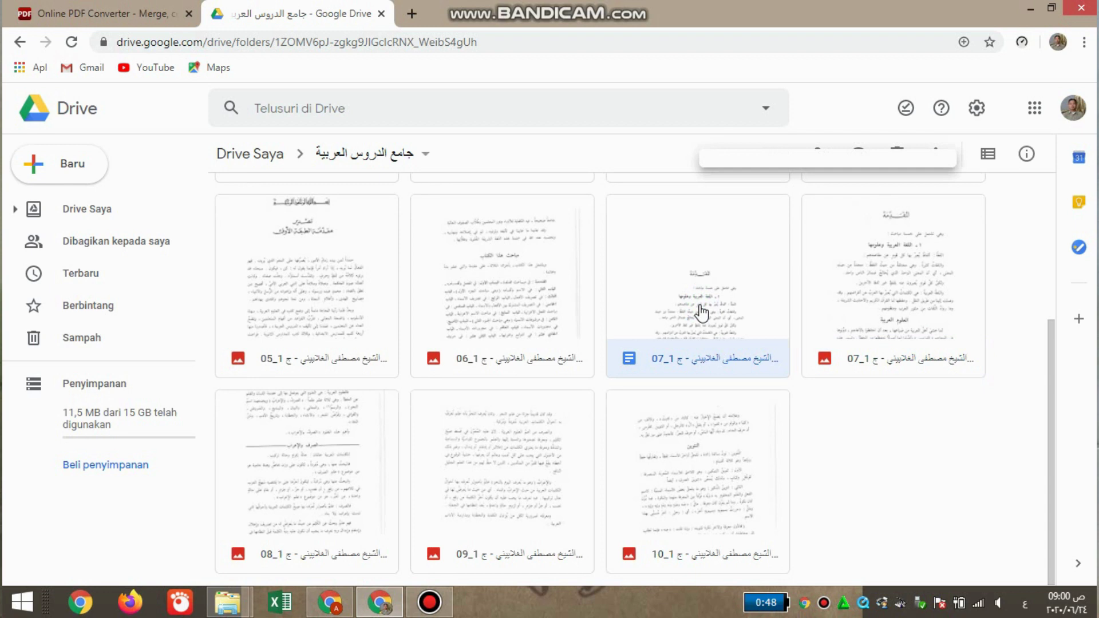
{"action": "right_click", "coordinate": [701, 311]}
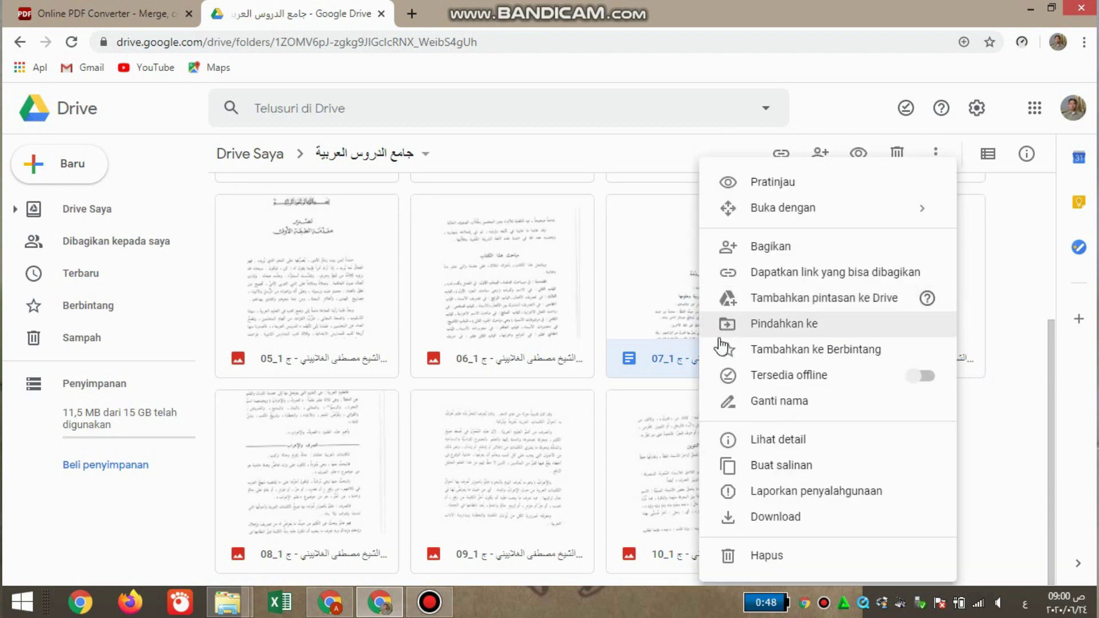
{"action": "left_click", "coordinate": [795, 516]}
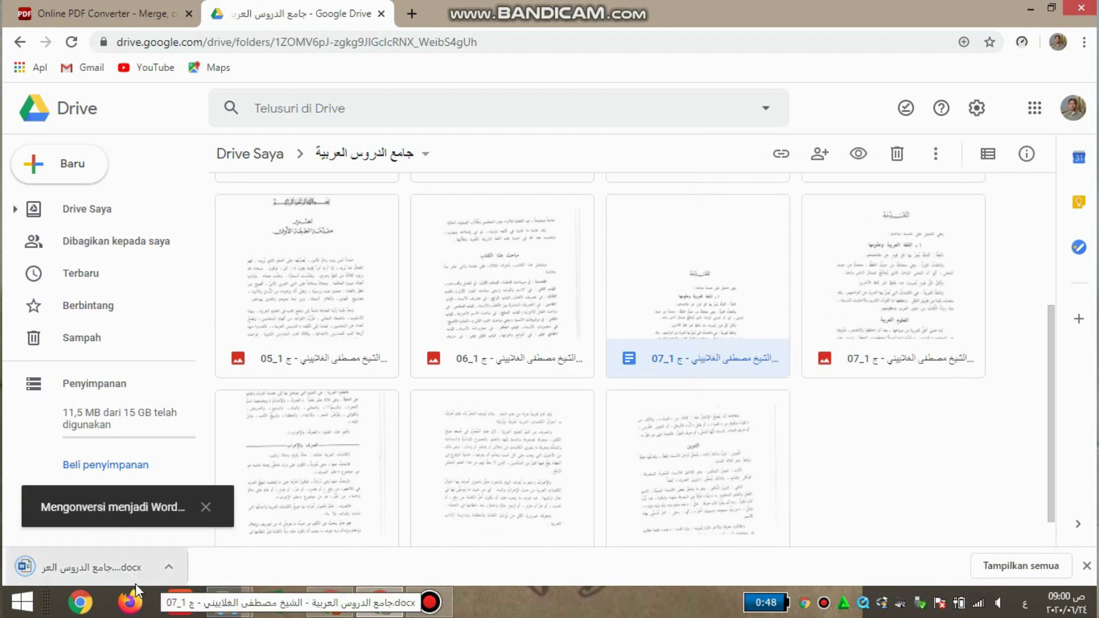
{"action": "left_click", "coordinate": [168, 568]}
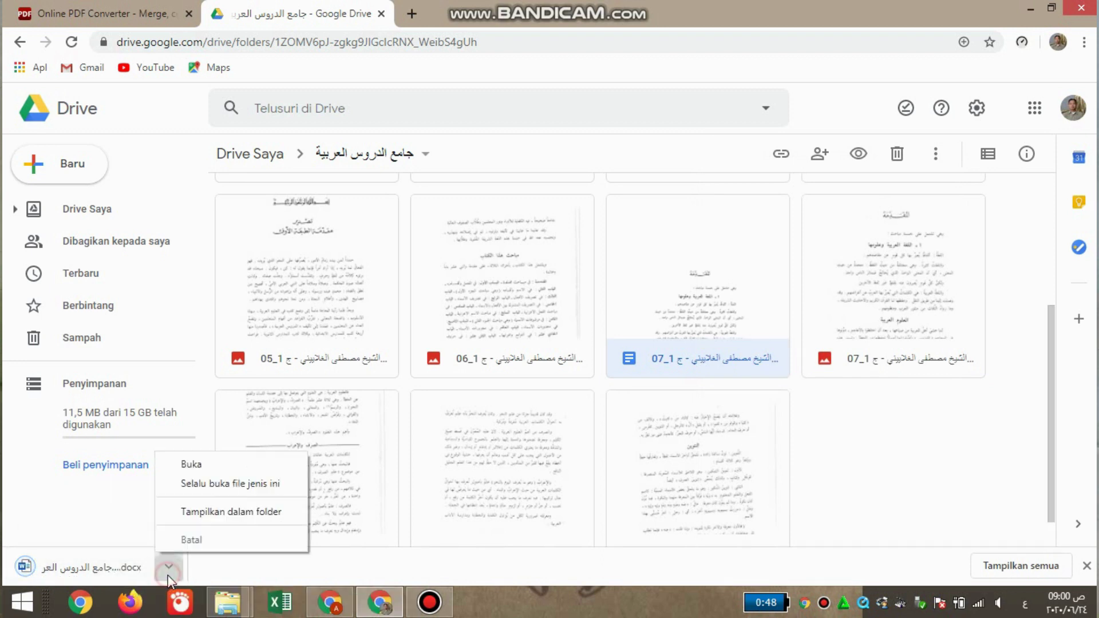
{"action": "left_click", "coordinate": [229, 513]}
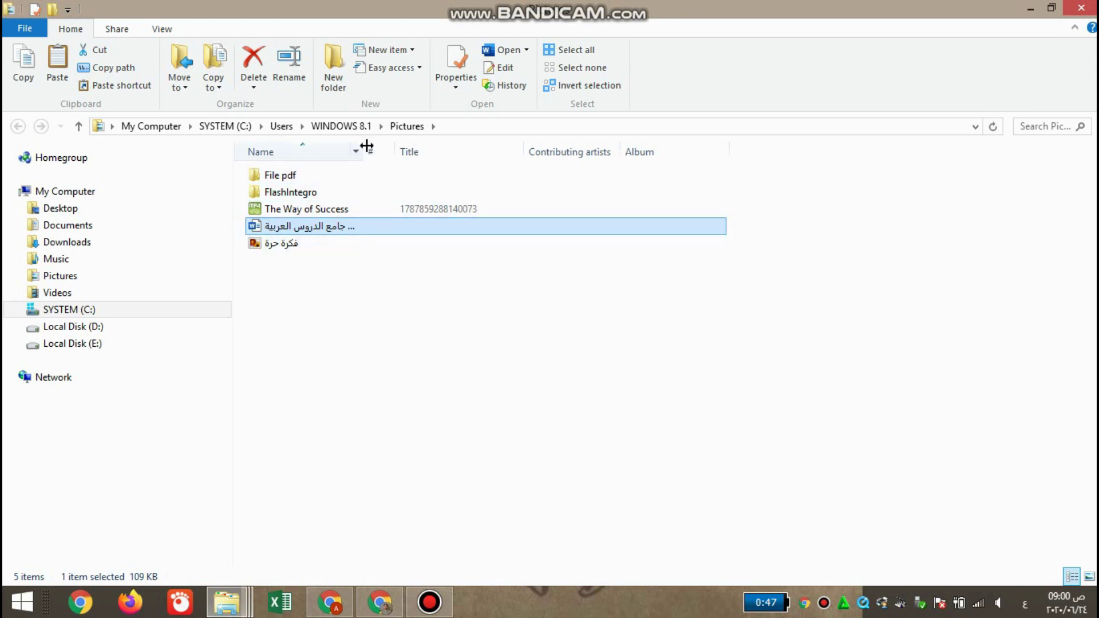
- Widen the Name column and open the downloaded page-7 .docx in Word
{"action": "left_click_drag", "start_coordinate": [370, 151], "coordinate": [500, 151]}
{"action": "double_click", "coordinate": [436, 234]}
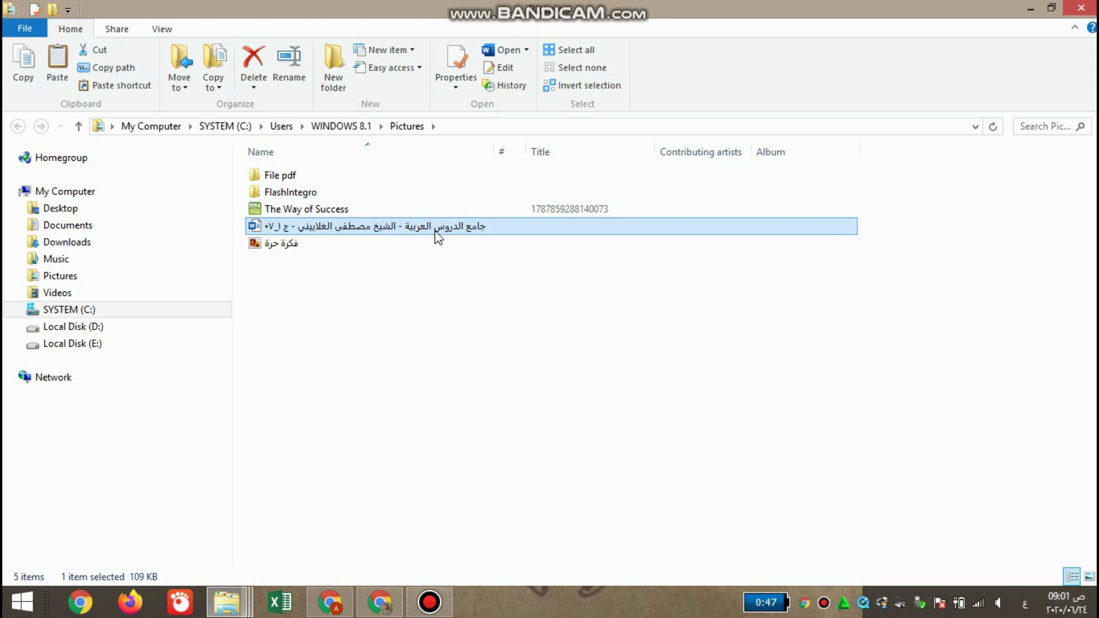
{"action": "double_click", "coordinate": [437, 234]}
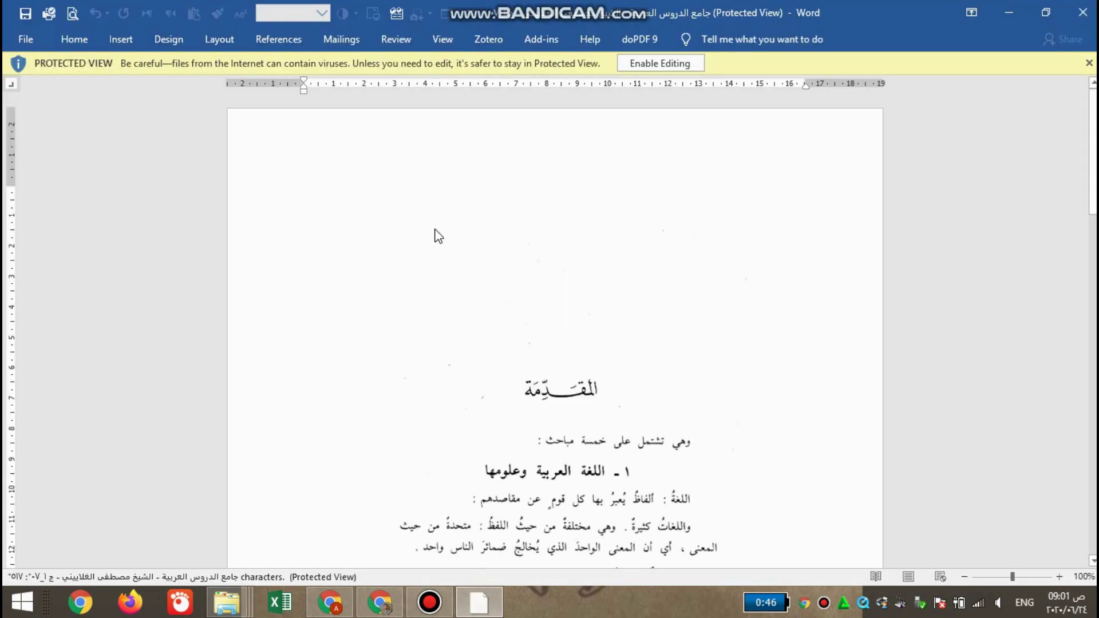
- Enable editing and insert a break before المقتة so the OCR text starts on page 2
{"action": "left_click", "coordinate": [676, 67]}
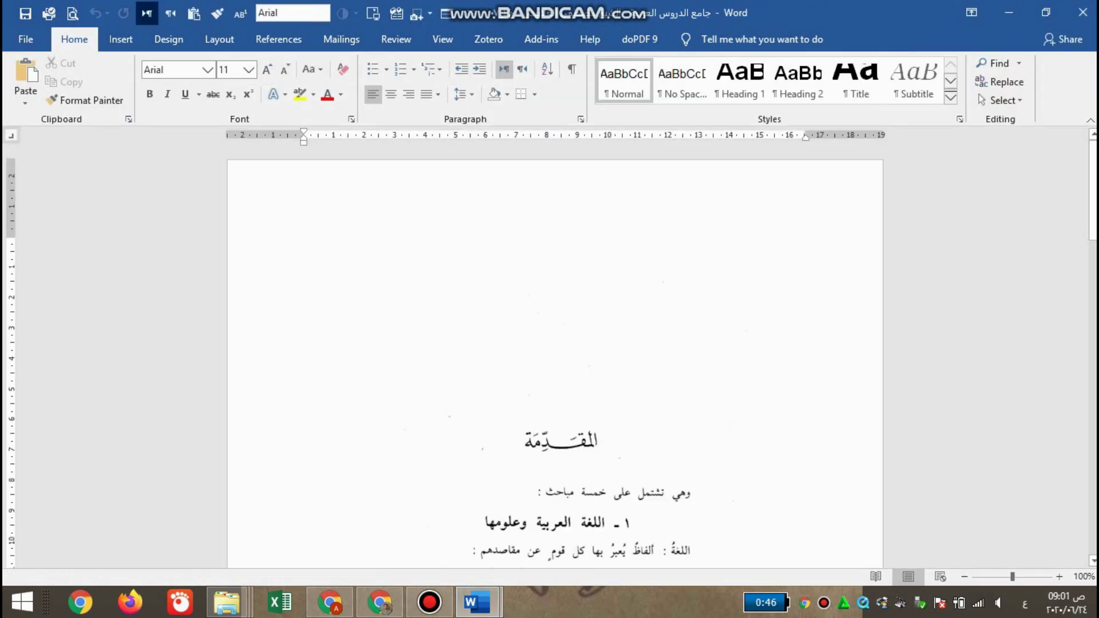
{"action": "scroll", "coordinate": [694, 370], "scroll_direction": "down", "scroll_amount": 4}
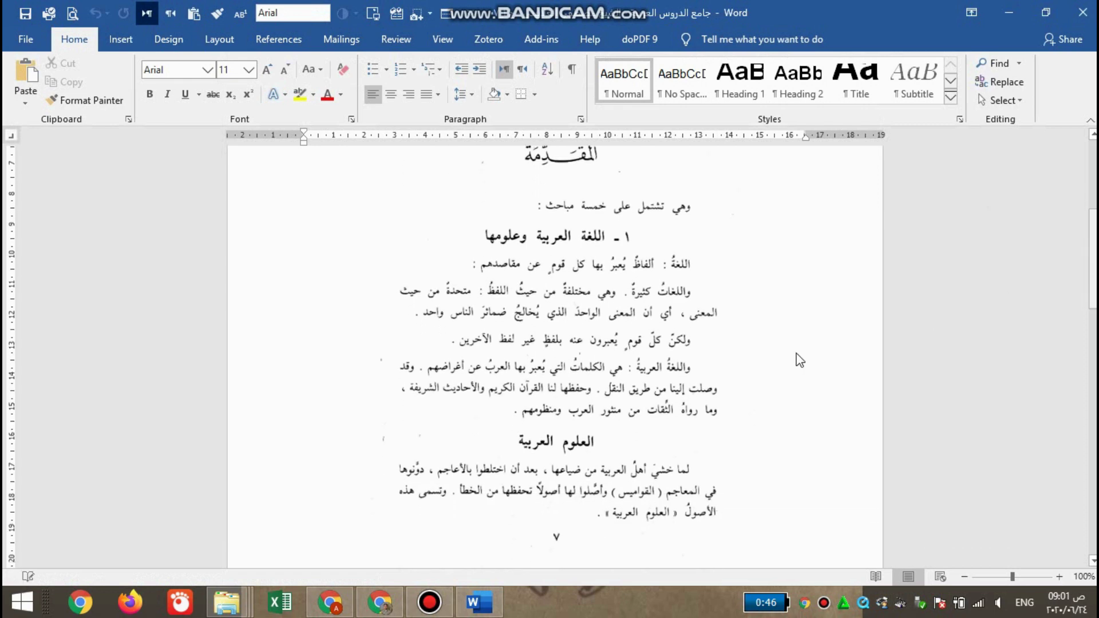
{"action": "left_click", "coordinate": [518, 339]}
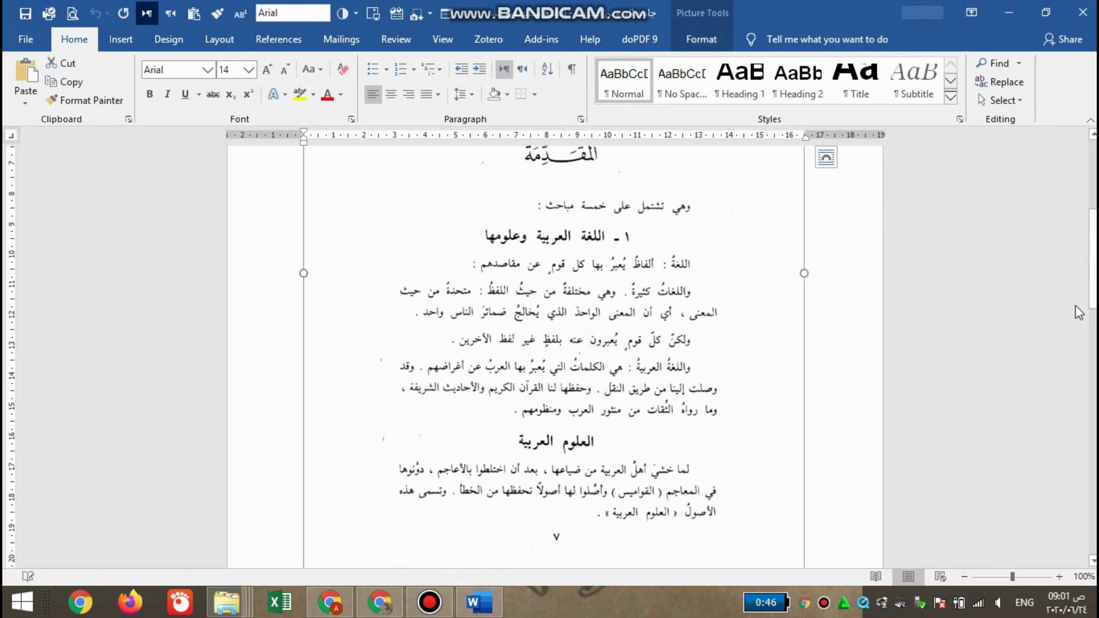
{"action": "left_click_drag", "start_coordinate": [1092, 292], "coordinate": [1091, 359]}
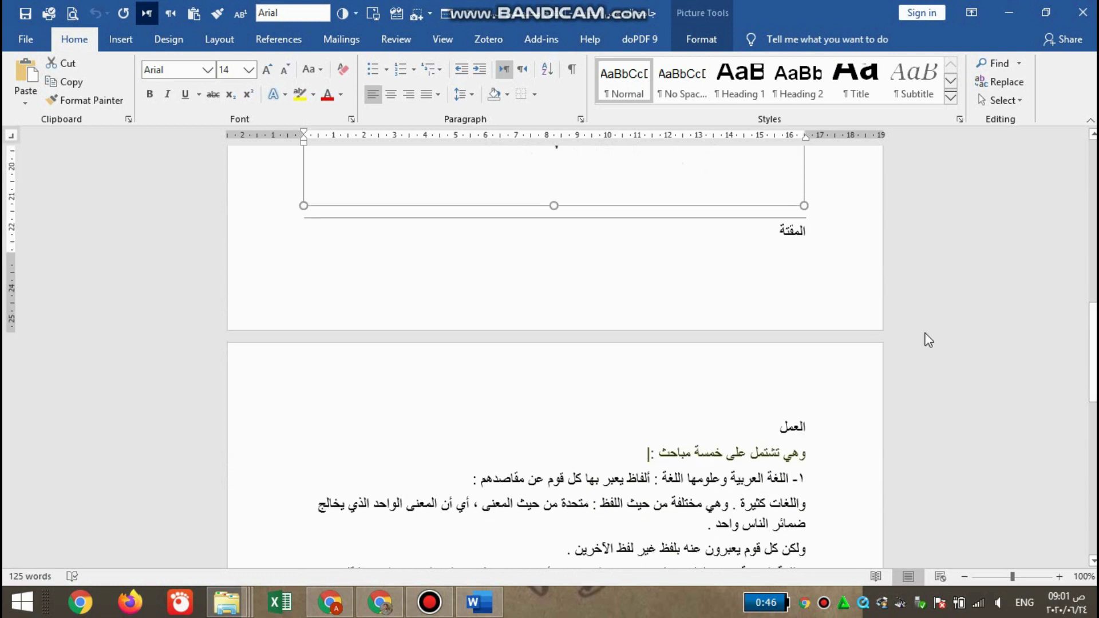
{"action": "left_click", "coordinate": [816, 232]}
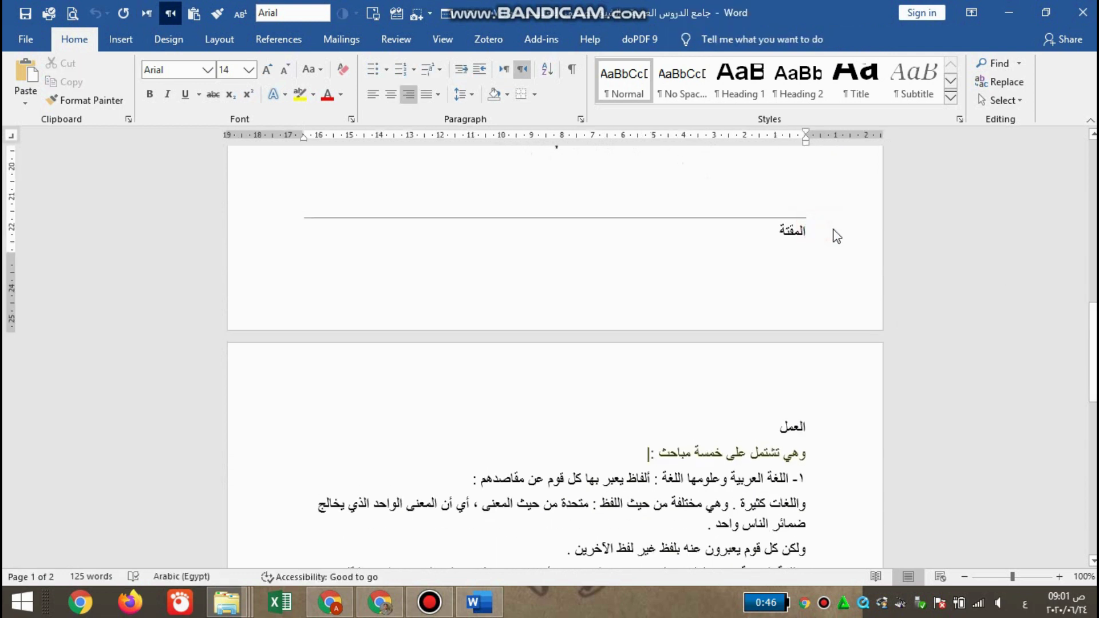
{"action": "key", "text": "Return"}
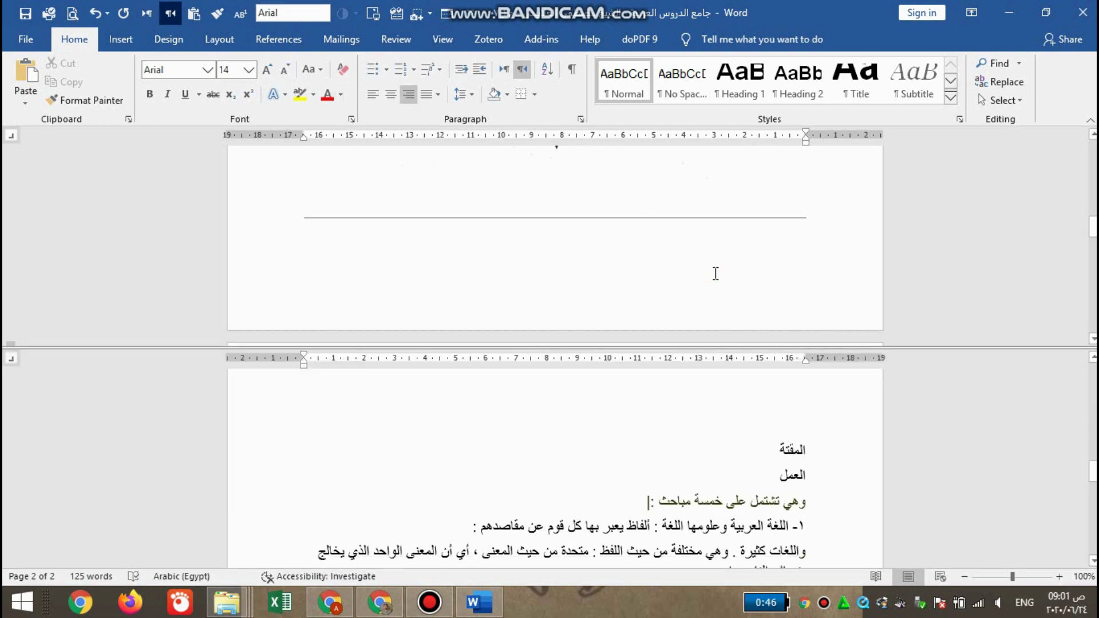
{"action": "scroll", "coordinate": [716, 273], "scroll_direction": "up", "scroll_amount": 3, "text": "ctrl"}
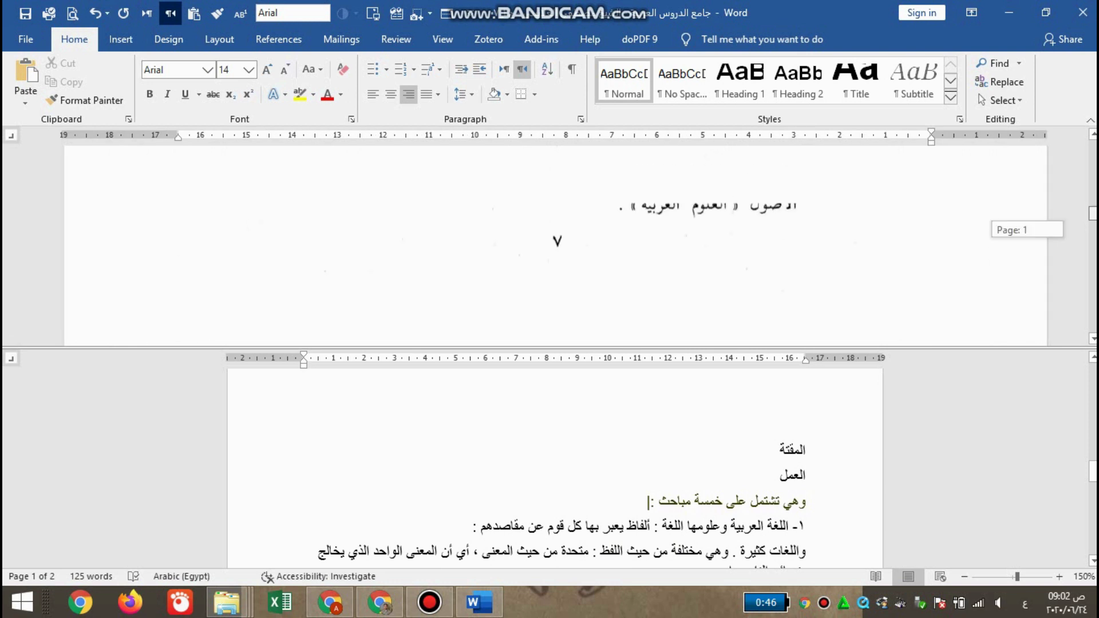
{"action": "left_click_drag", "start_coordinate": [1093, 213], "coordinate": [1092, 171]}
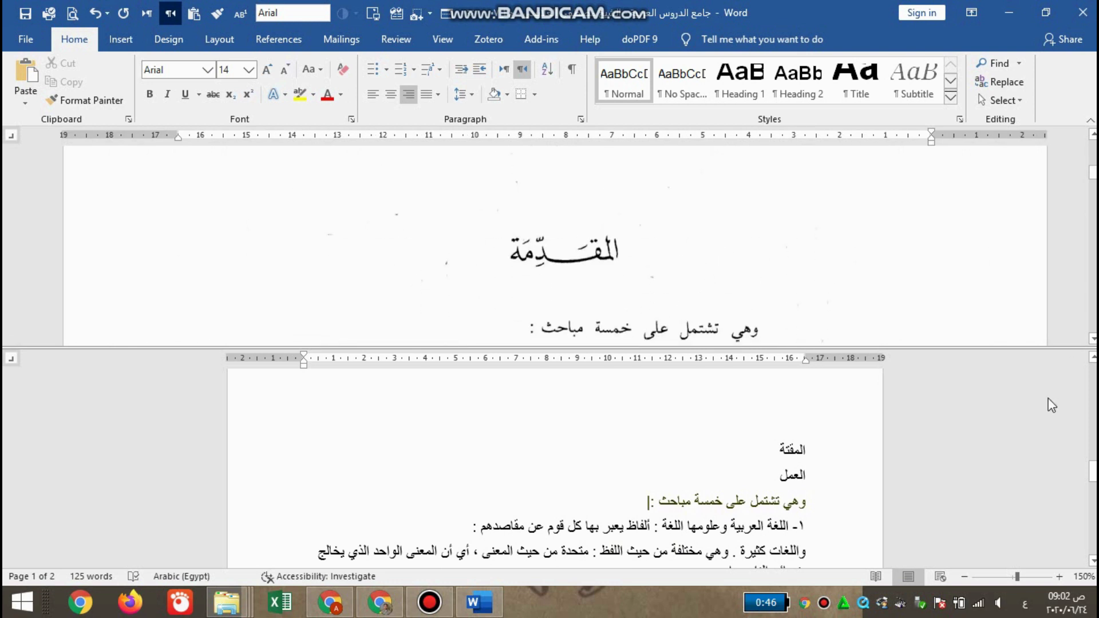
- Select the misrecognised letter in المقتة to compare it with the scanned المقدمة heading
{"action": "left_click", "coordinate": [593, 524]}
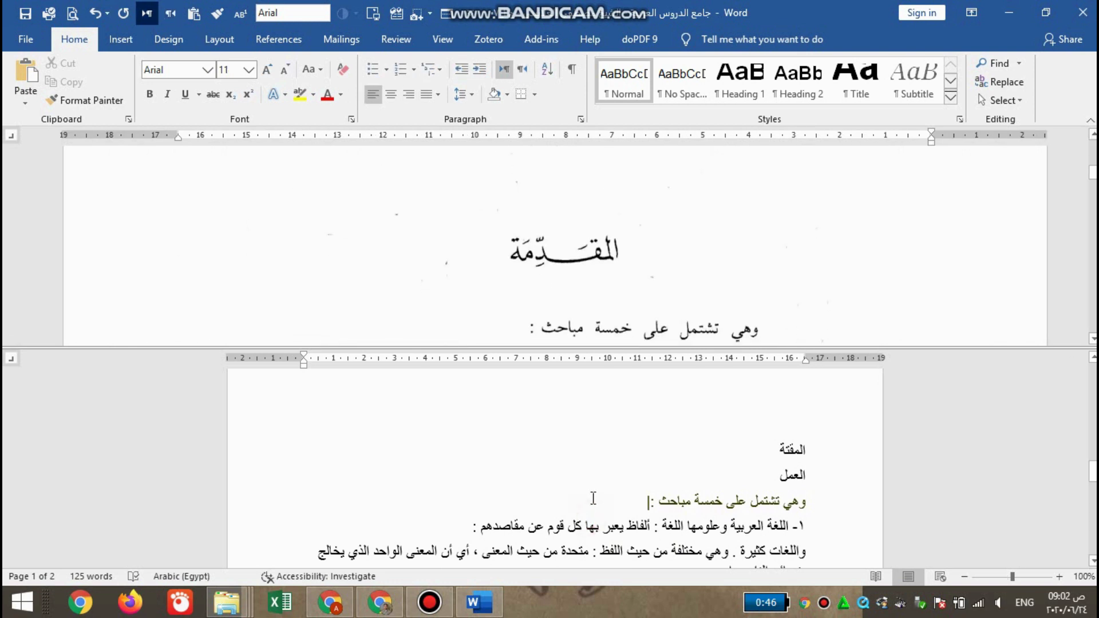
{"action": "scroll", "coordinate": [593, 498], "scroll_direction": "up", "scroll_amount": 6, "text": "ctrl"}
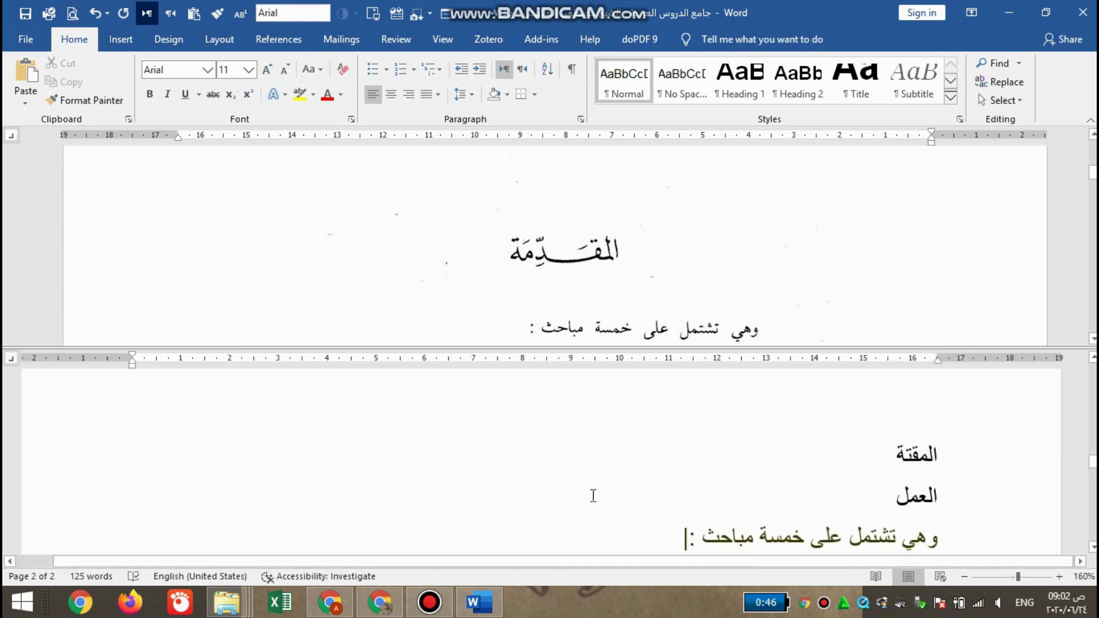
{"action": "left_click", "coordinate": [917, 453]}
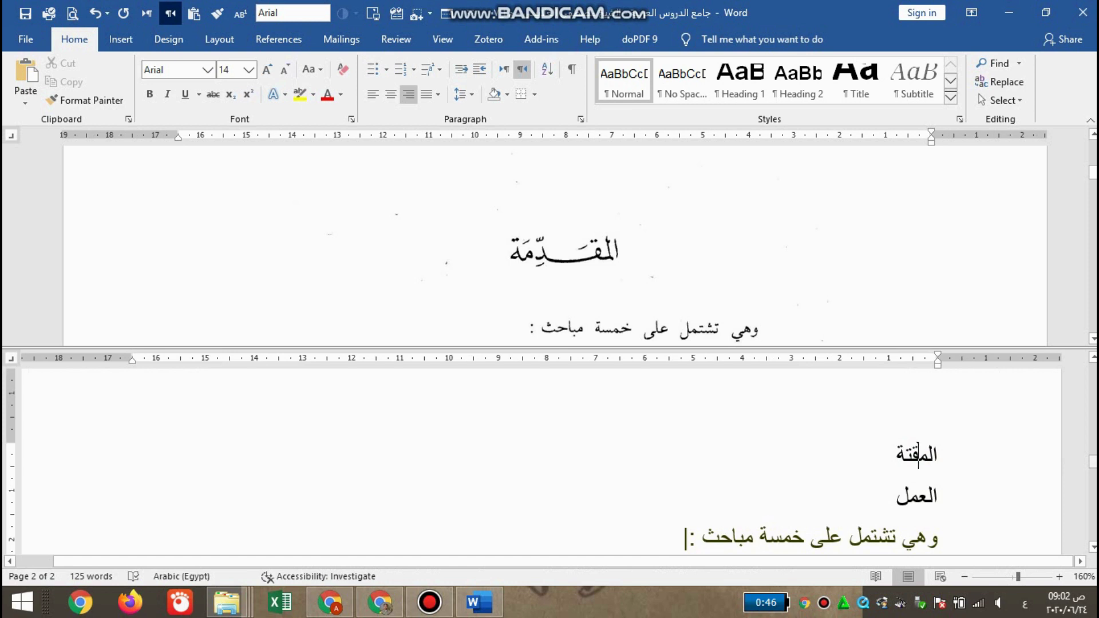
{"action": "key", "text": "Left"}
{"action": "key", "text": "shift+Left"}
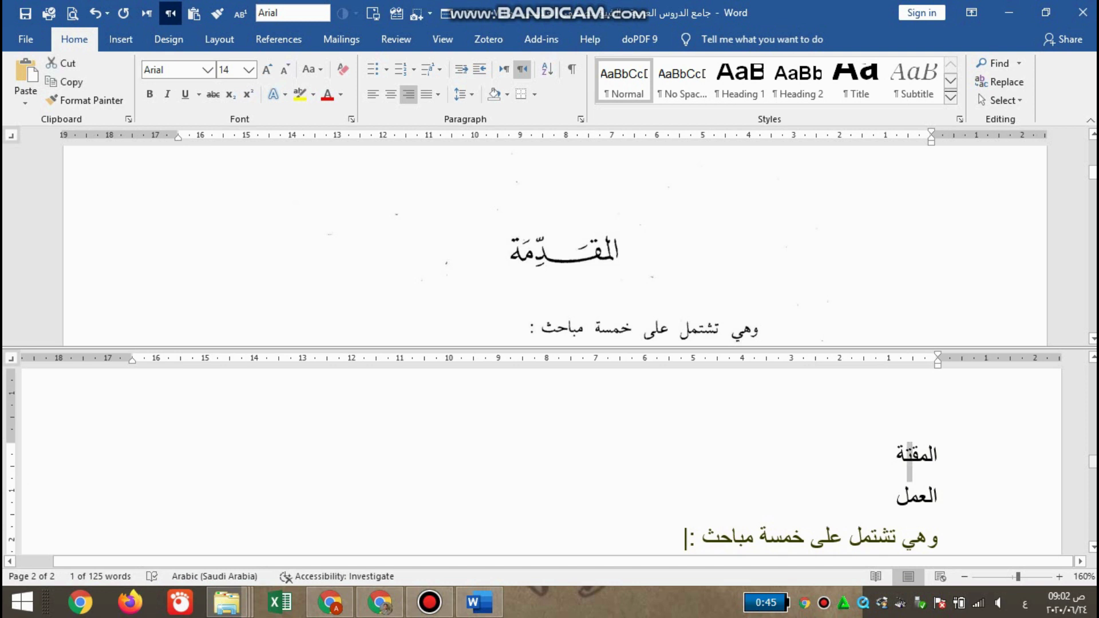